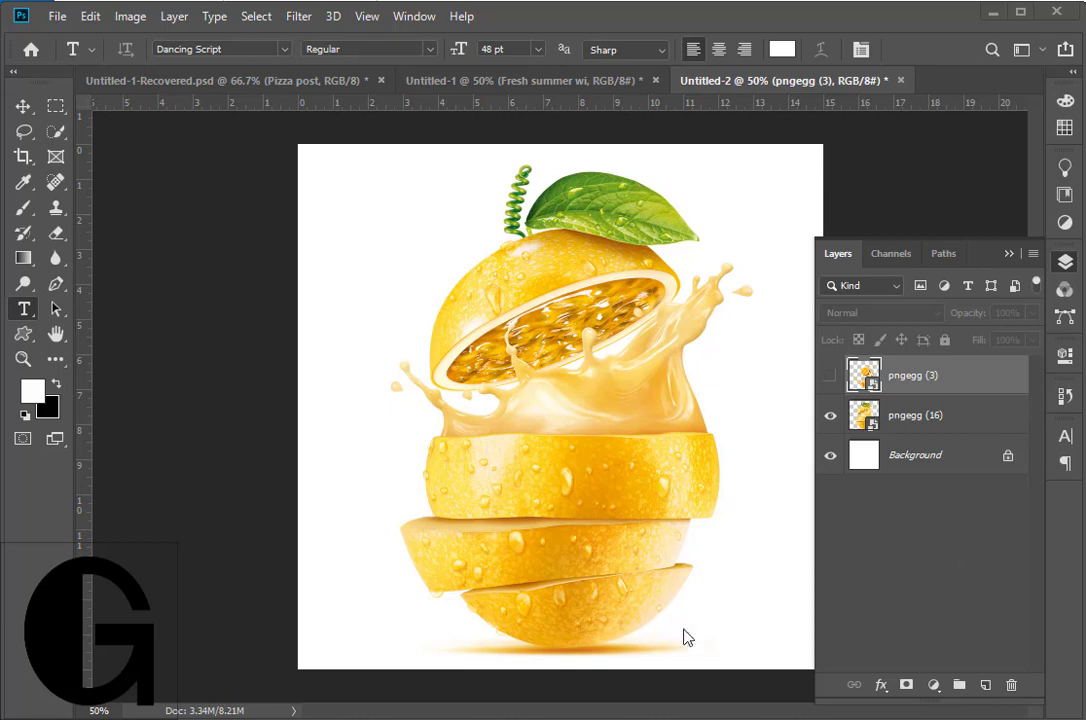
Step: Scale the pngegg (16) fruit image to about 53% and move it toward the lower centre
key(v)
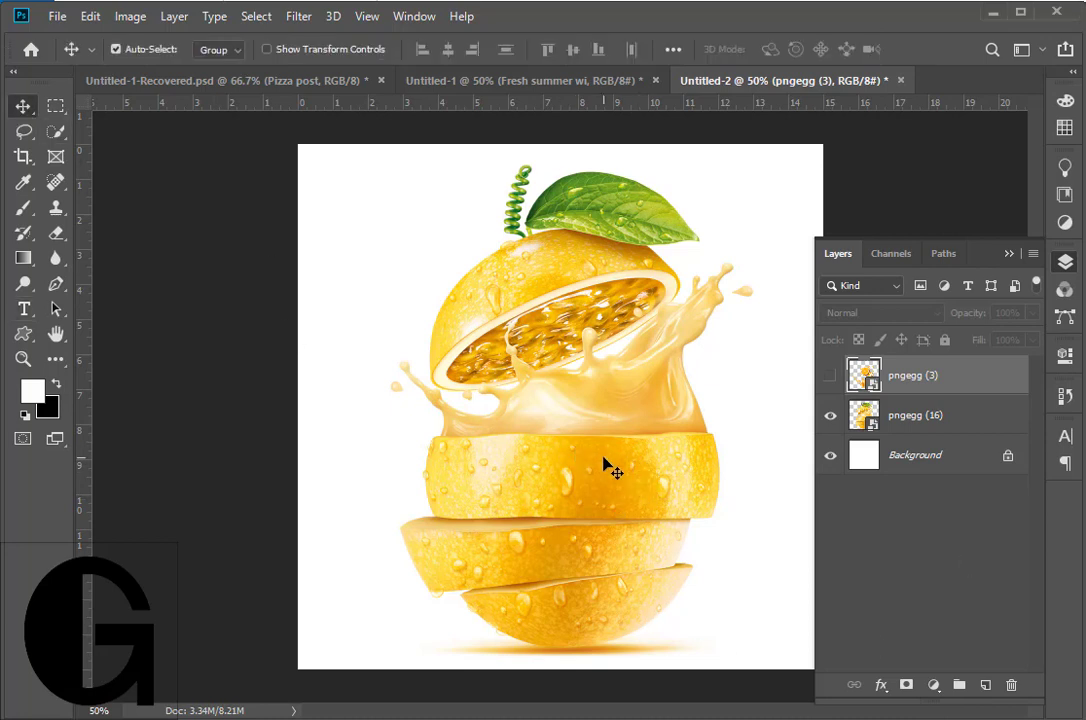
key(ctrl)
drag(557, 381, 553, 405)
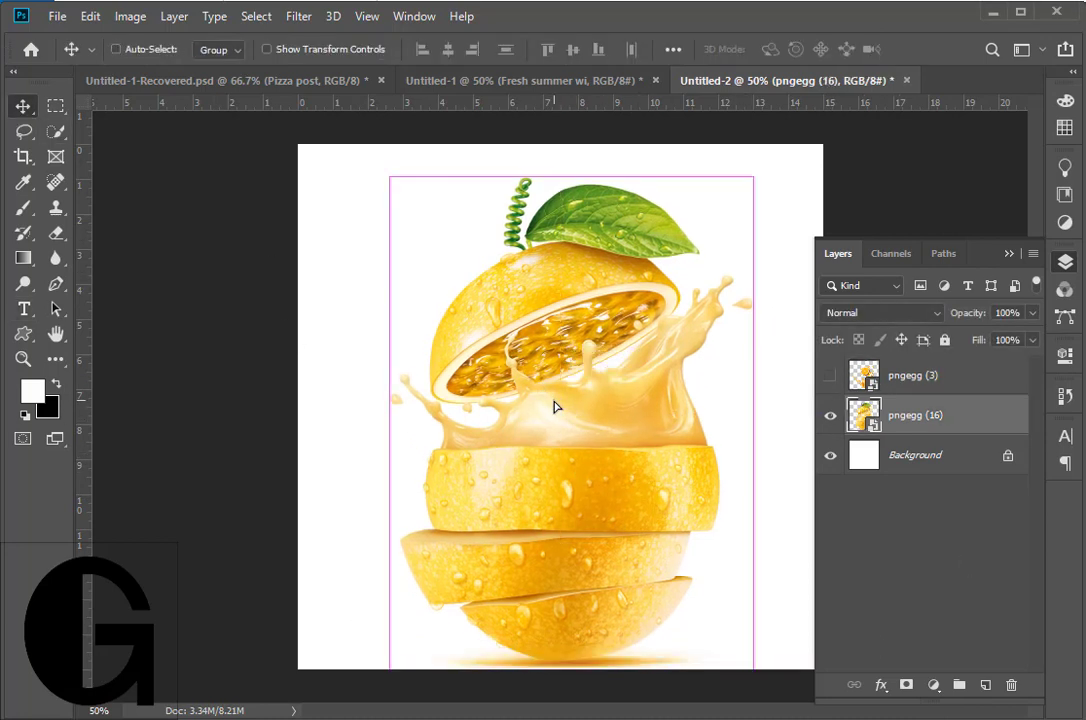
key(ctrl+t)
drag(782, 160, 635, 347)
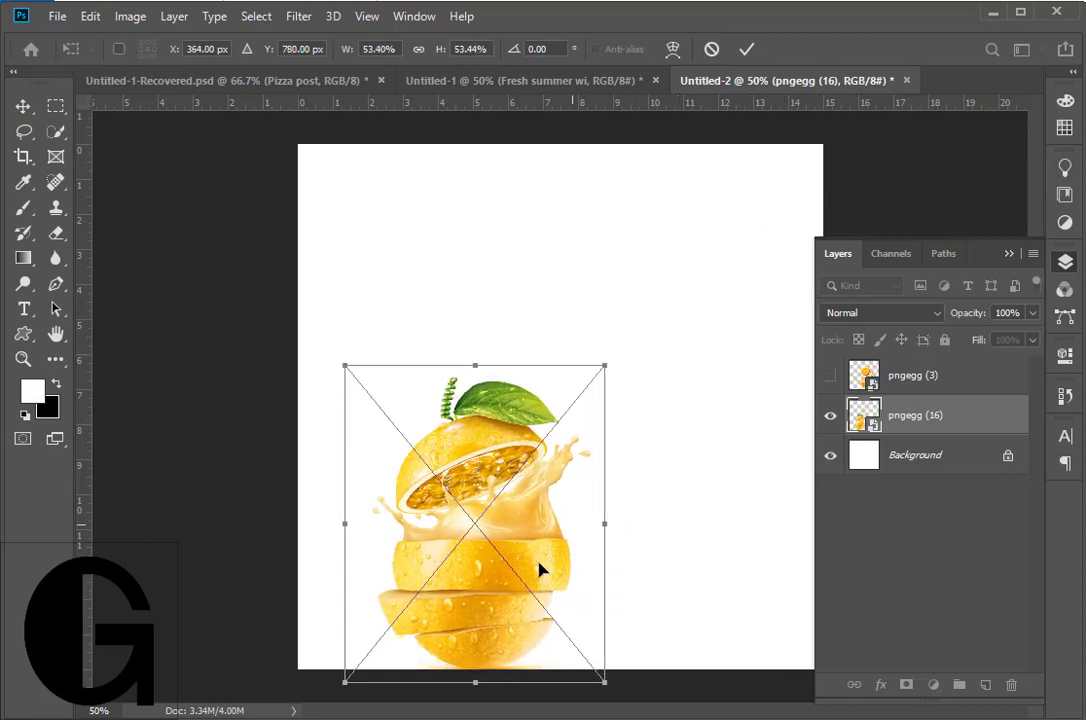
drag(538, 567, 575, 573)
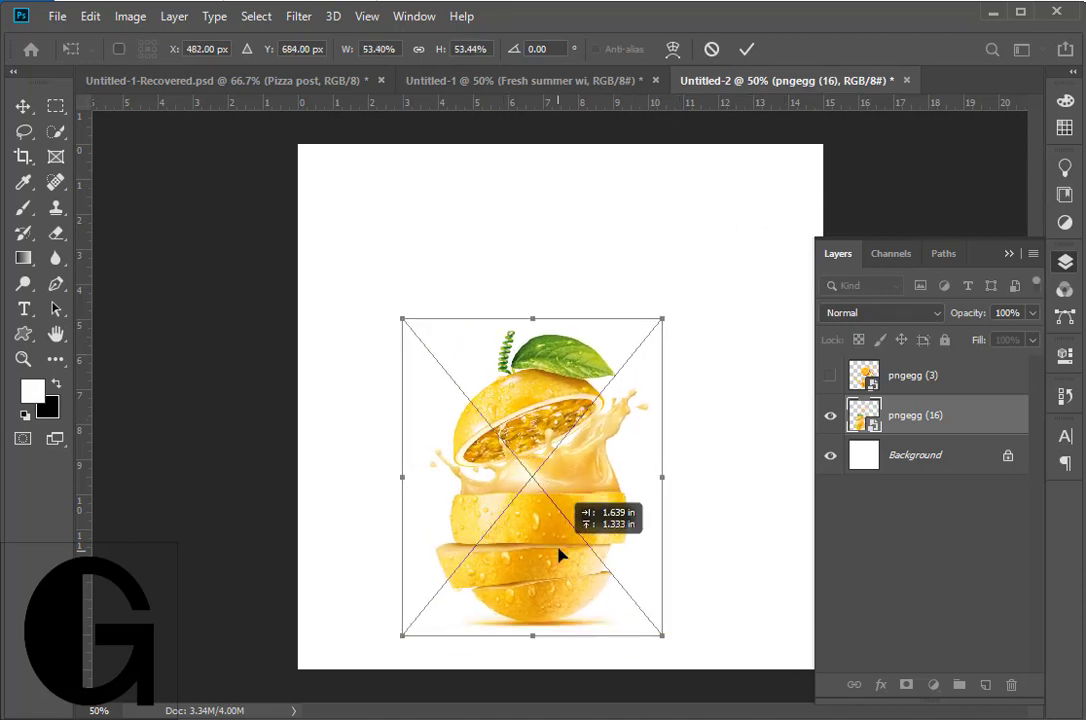
click(748, 49)
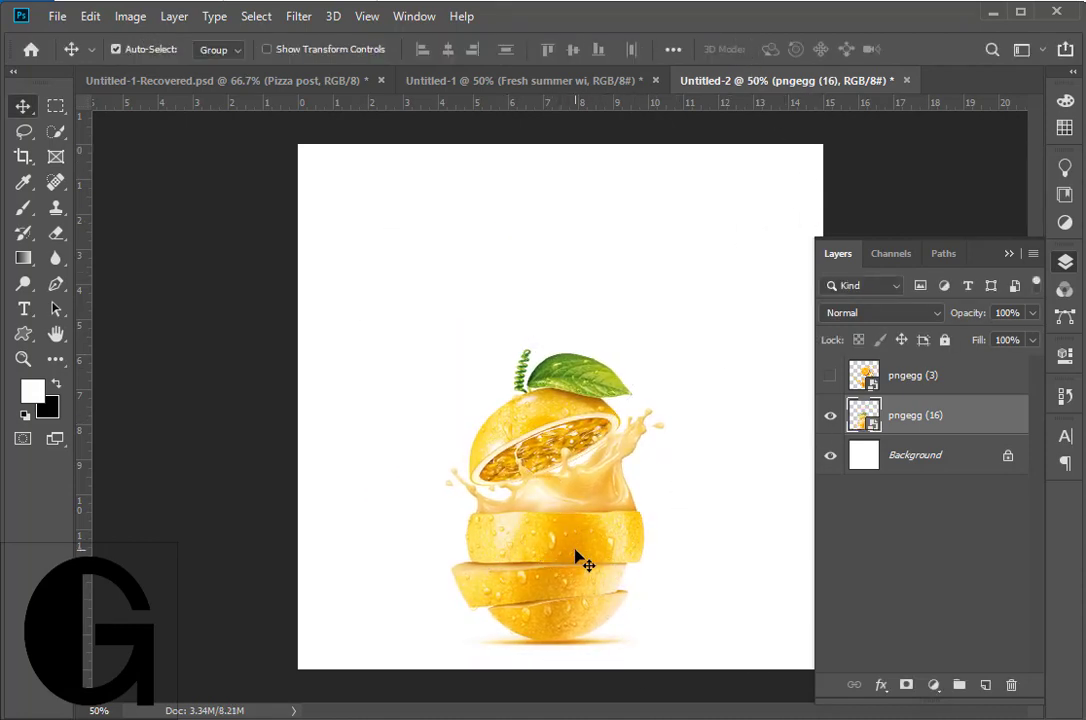
click(933, 685)
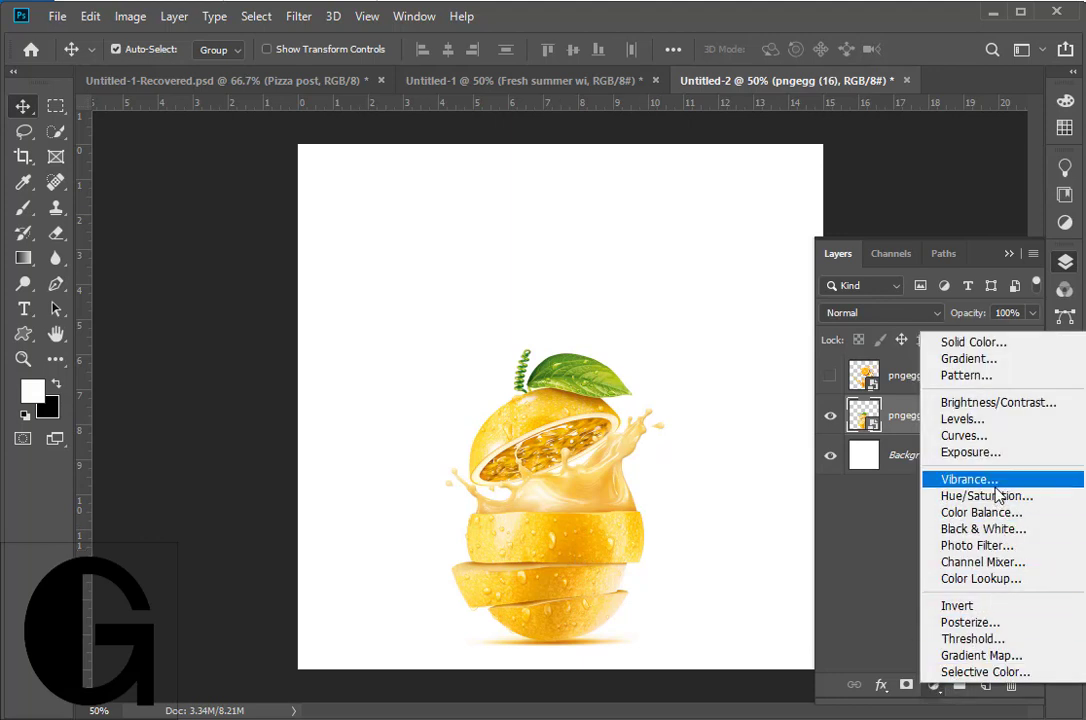
Step: Turn the fruit orange with Hue -17, Saturation +4, merge it, and unlock Background as Layer 0
click(940, 494)
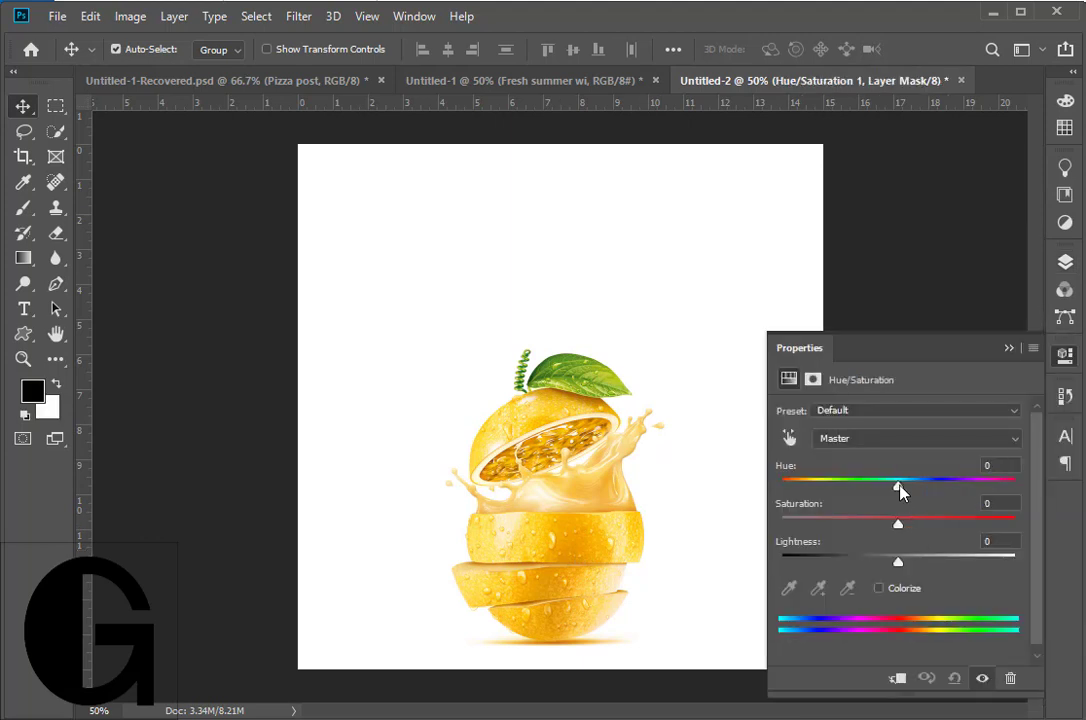
drag(897, 485, 874, 487)
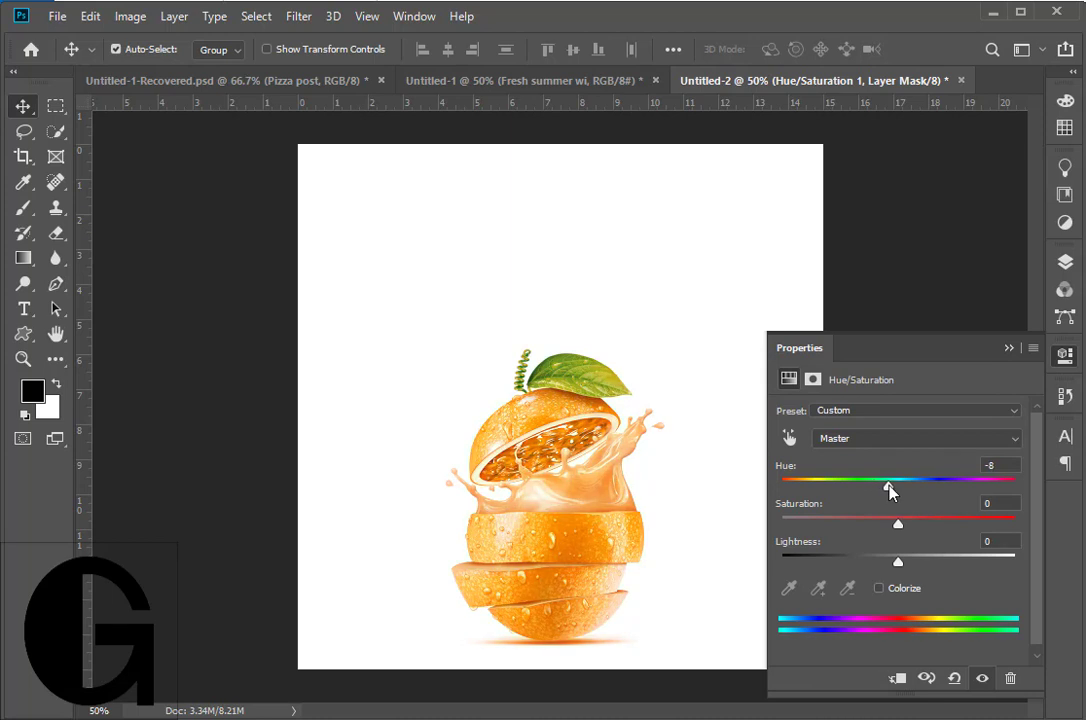
drag(874, 487, 903, 518)
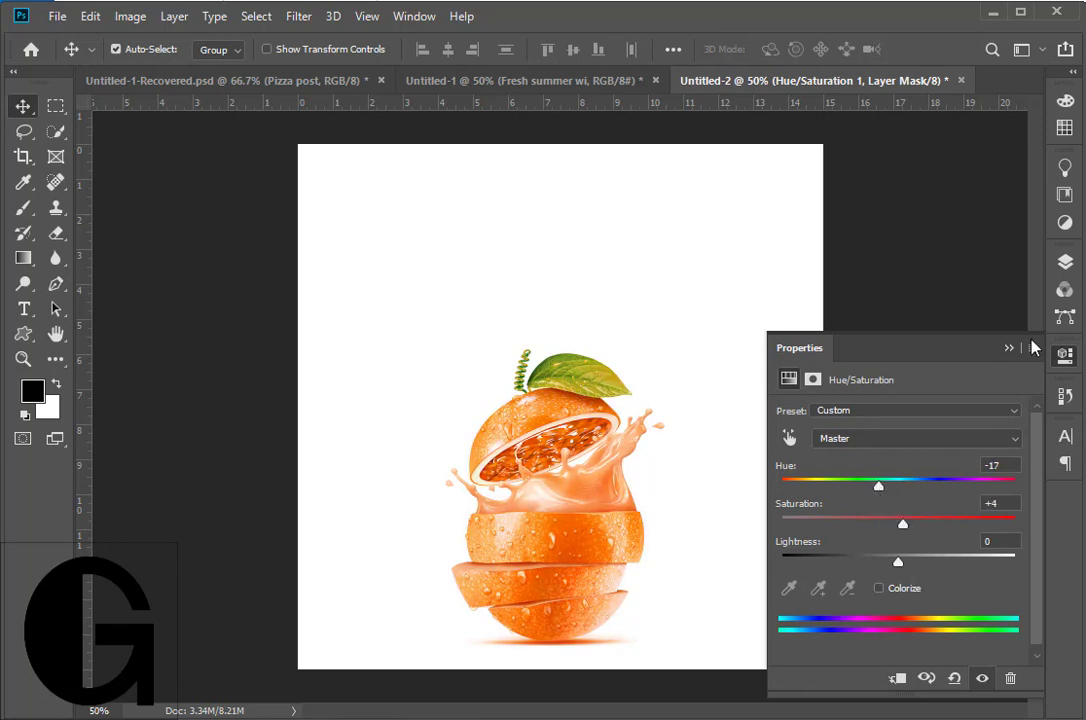
click(1064, 261)
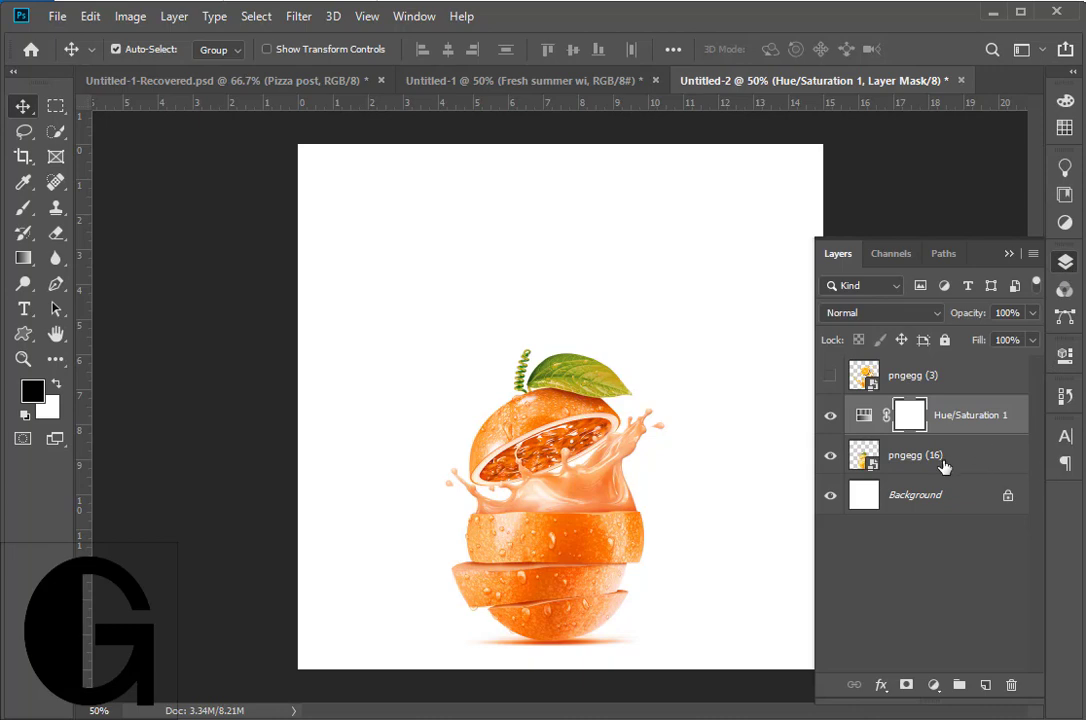
right_click(943, 466)
click(848, 543)
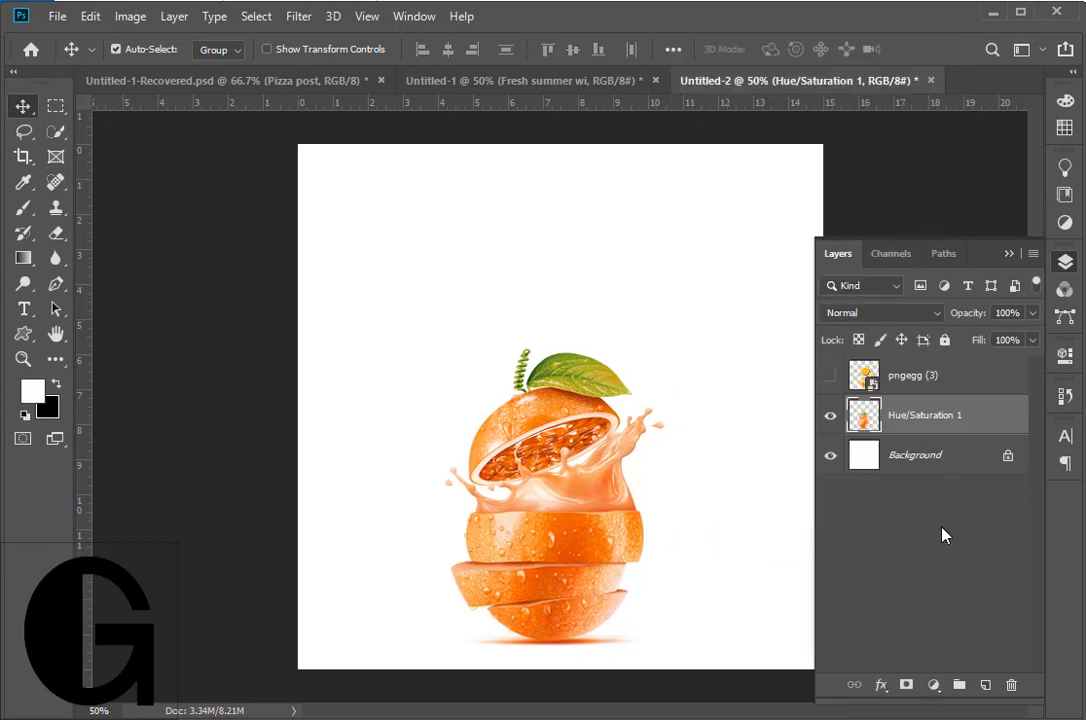
double_click(916, 456)
Step: Add a gradient fill layer from the Violet-Orange preset with its left stop set to yellow ffc000
click(934, 685)
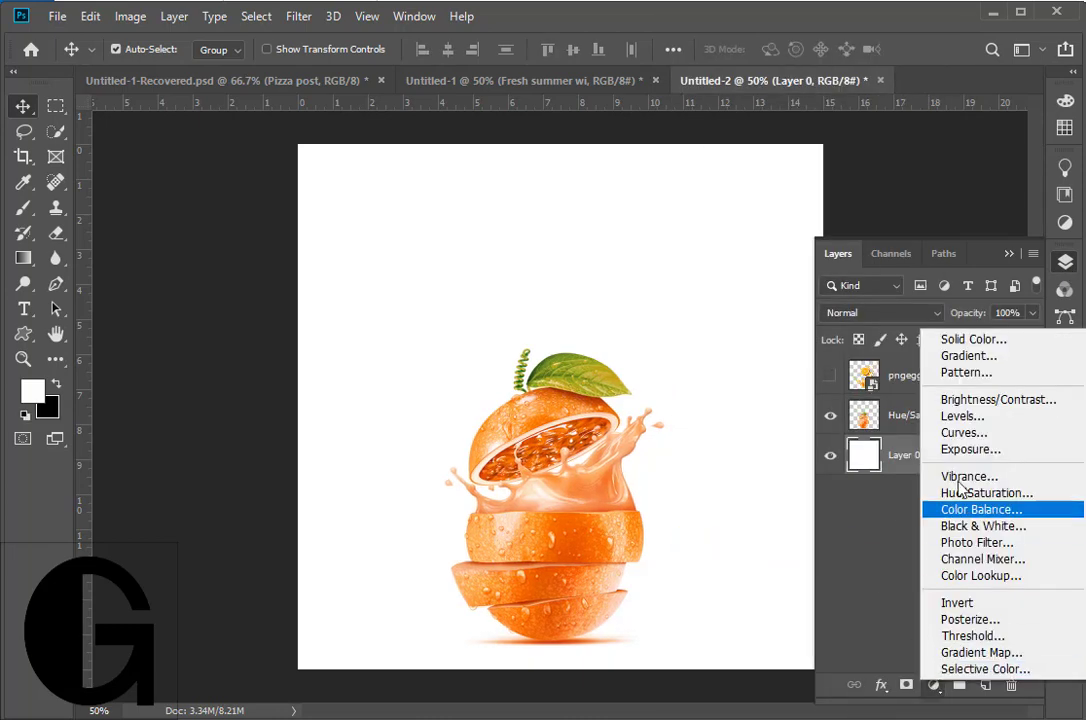
click(963, 356)
click(860, 204)
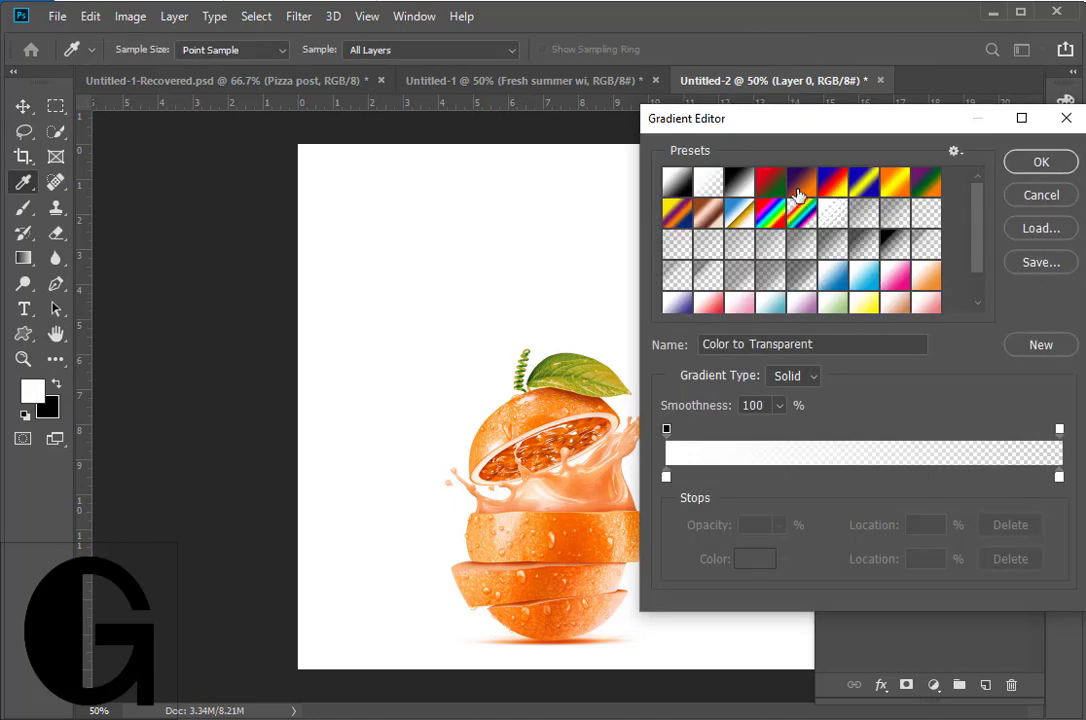
click(800, 183)
double_click(667, 478)
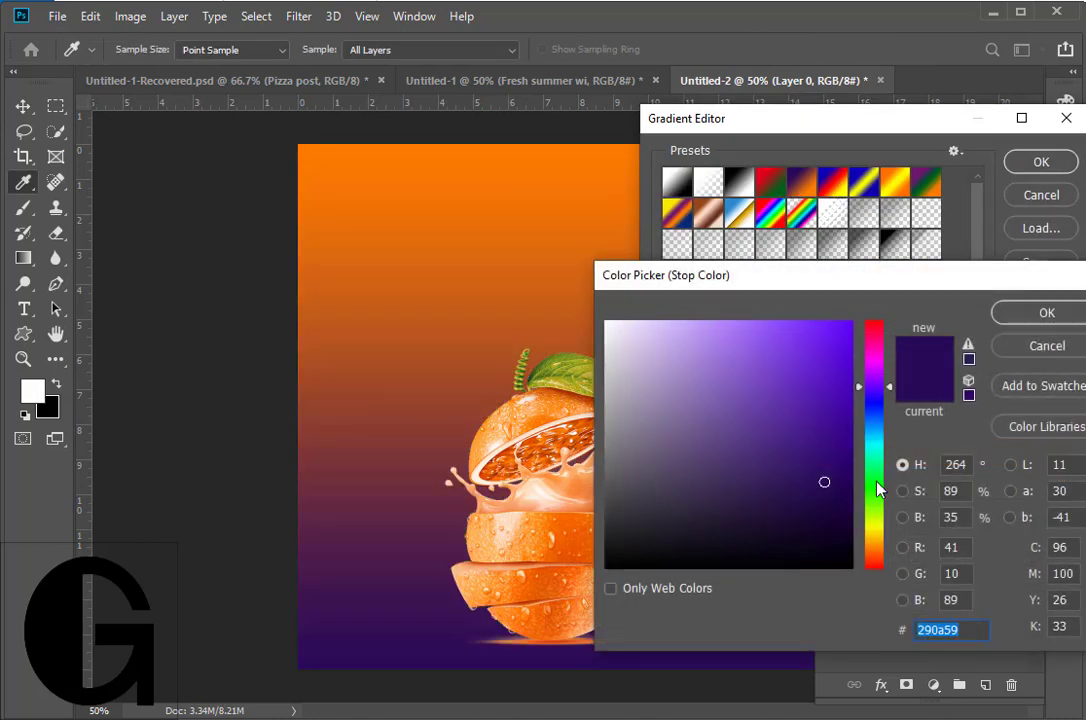
drag(889, 392, 885, 555)
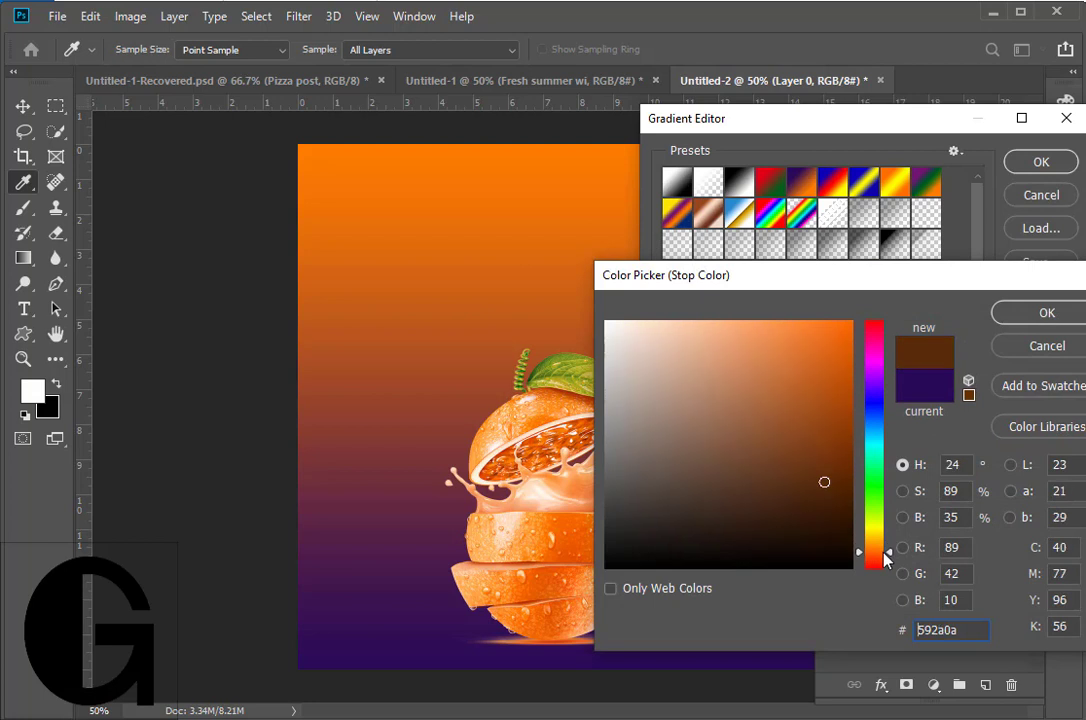
click(850, 322)
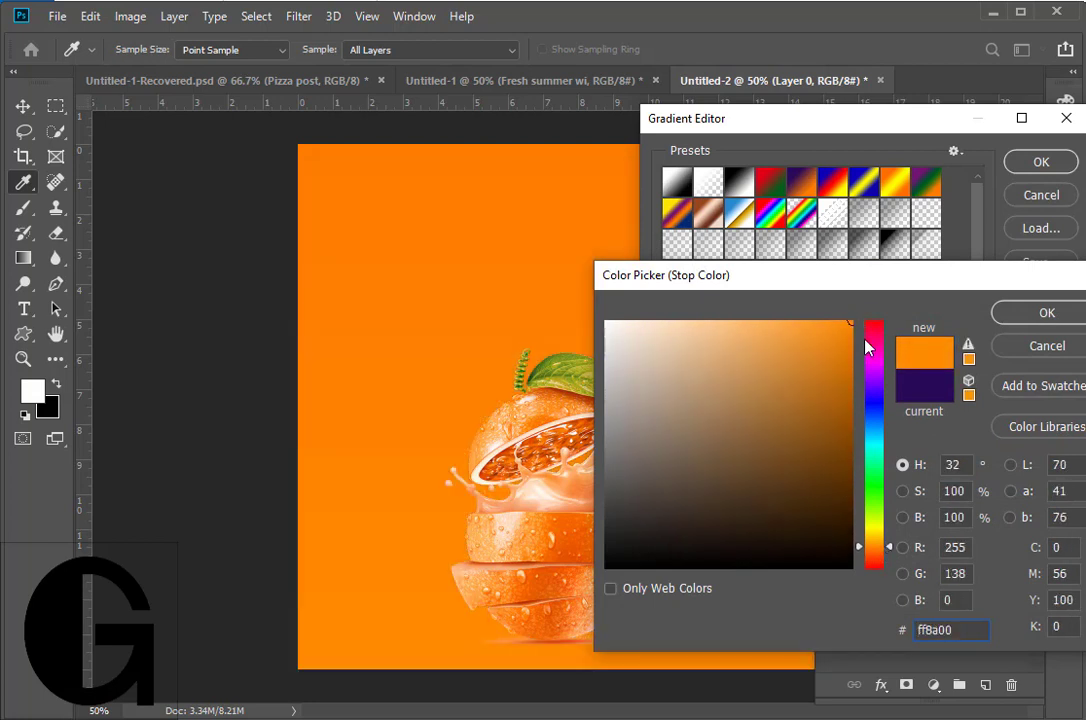
drag(891, 549, 890, 539)
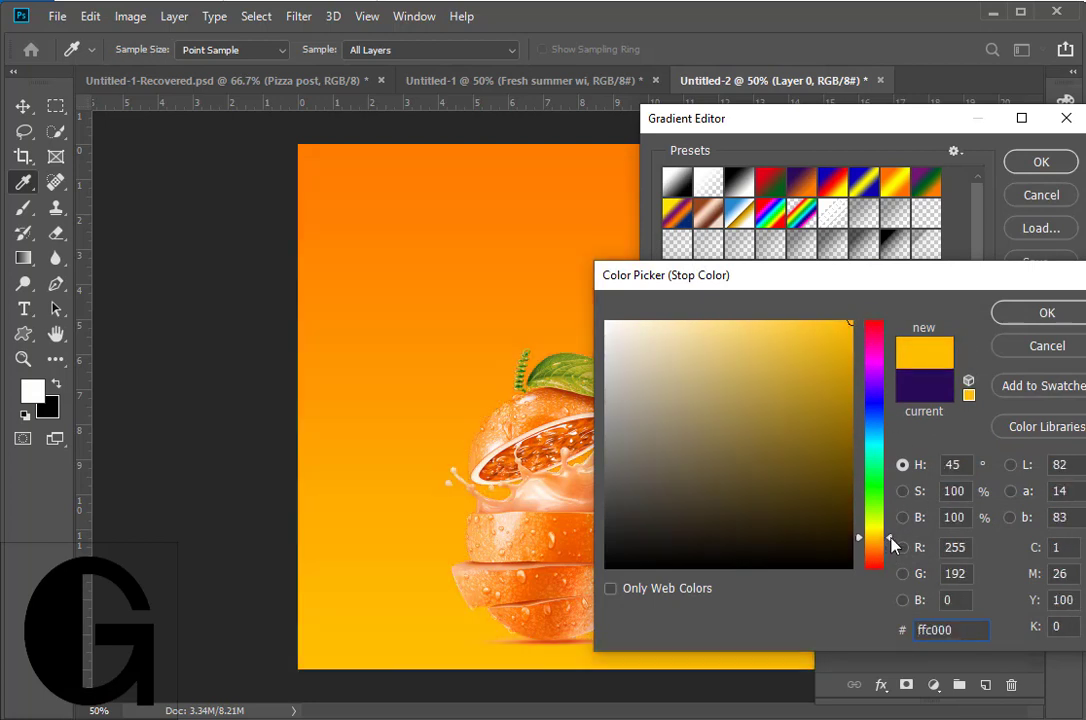
key(Return)
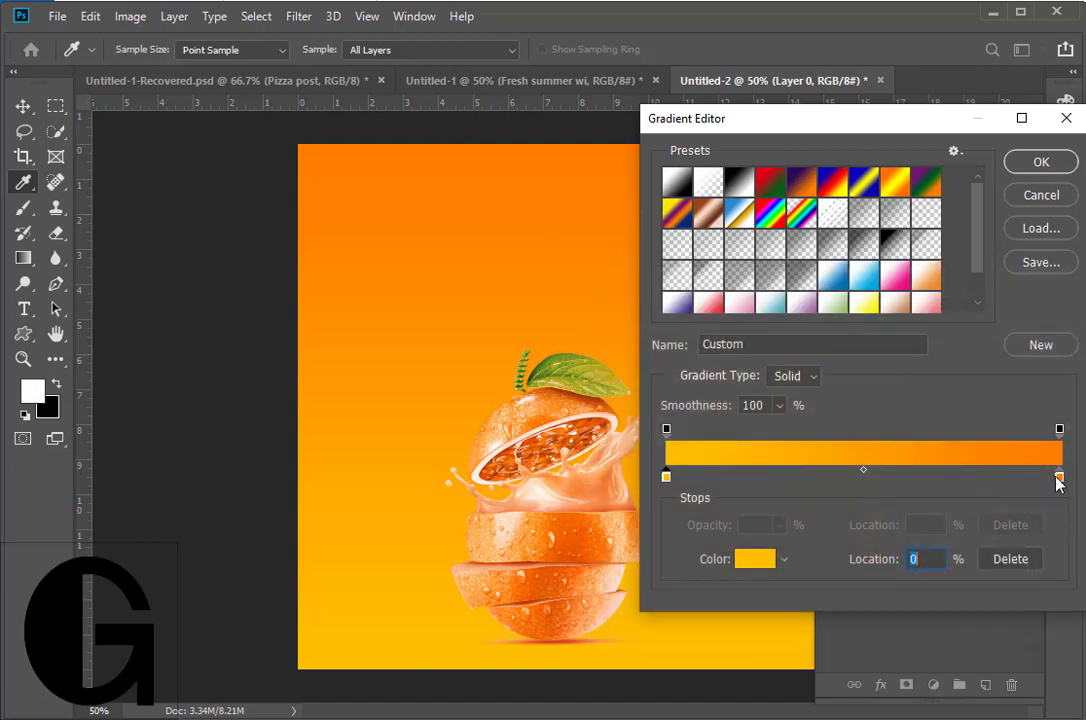
Step: Set the gradient's right stop to red-orange ff4800 and apply the gradient fill
double_click(1059, 478)
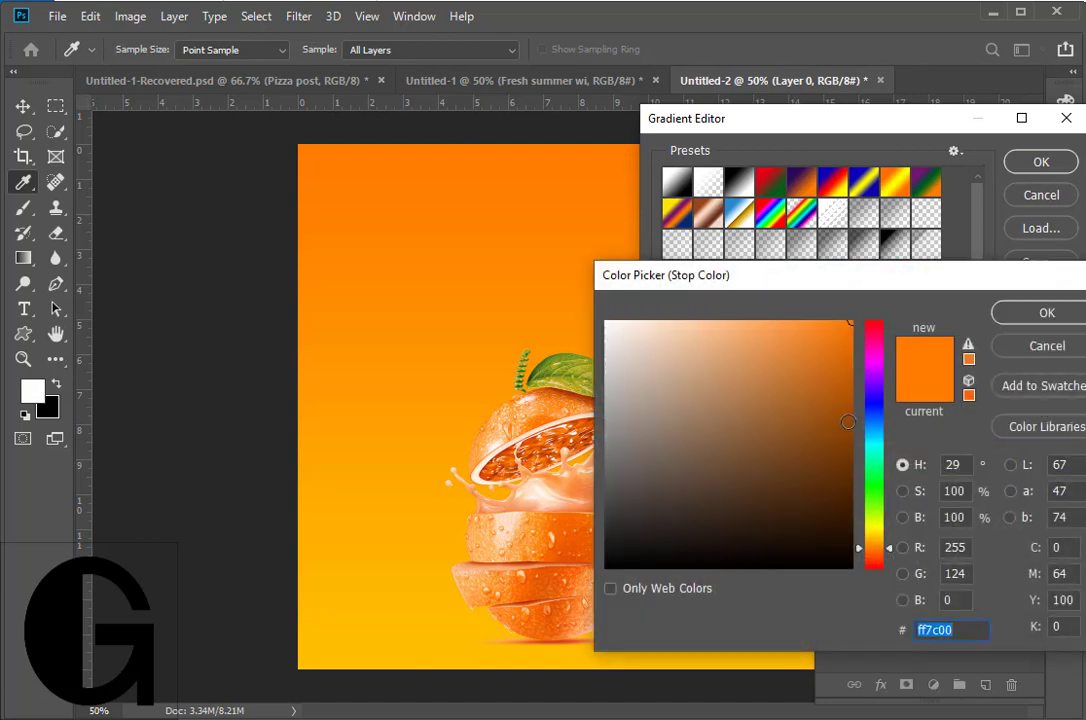
click(848, 421)
drag(896, 548, 892, 553)
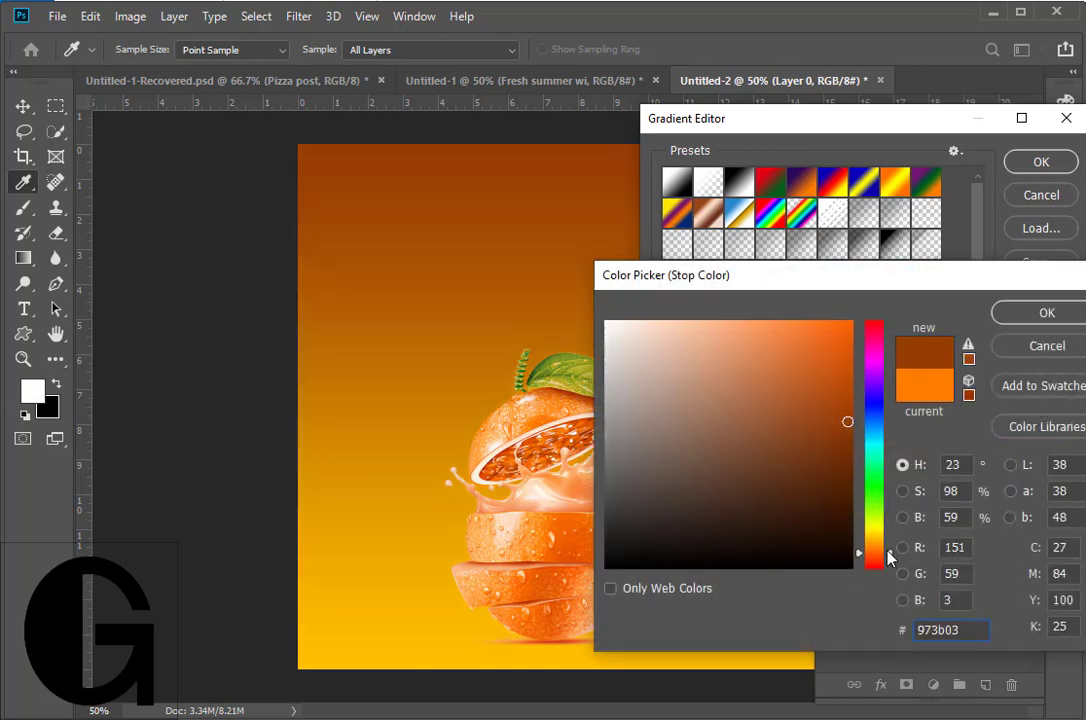
click(857, 316)
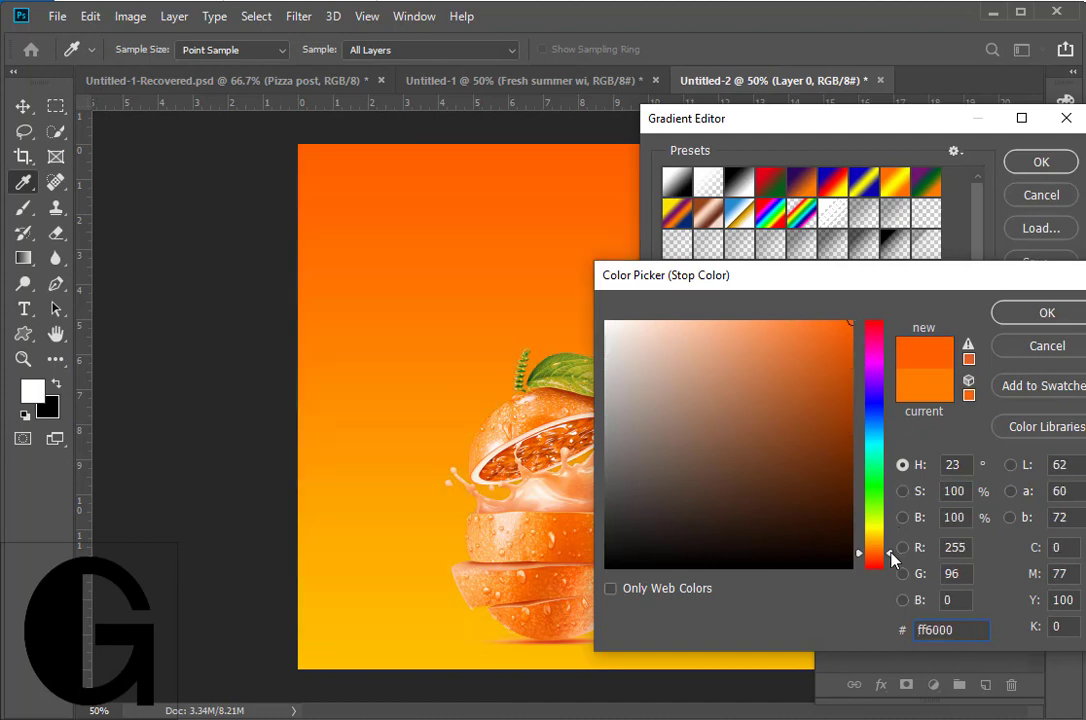
drag(892, 560, 892, 565)
click(1016, 321)
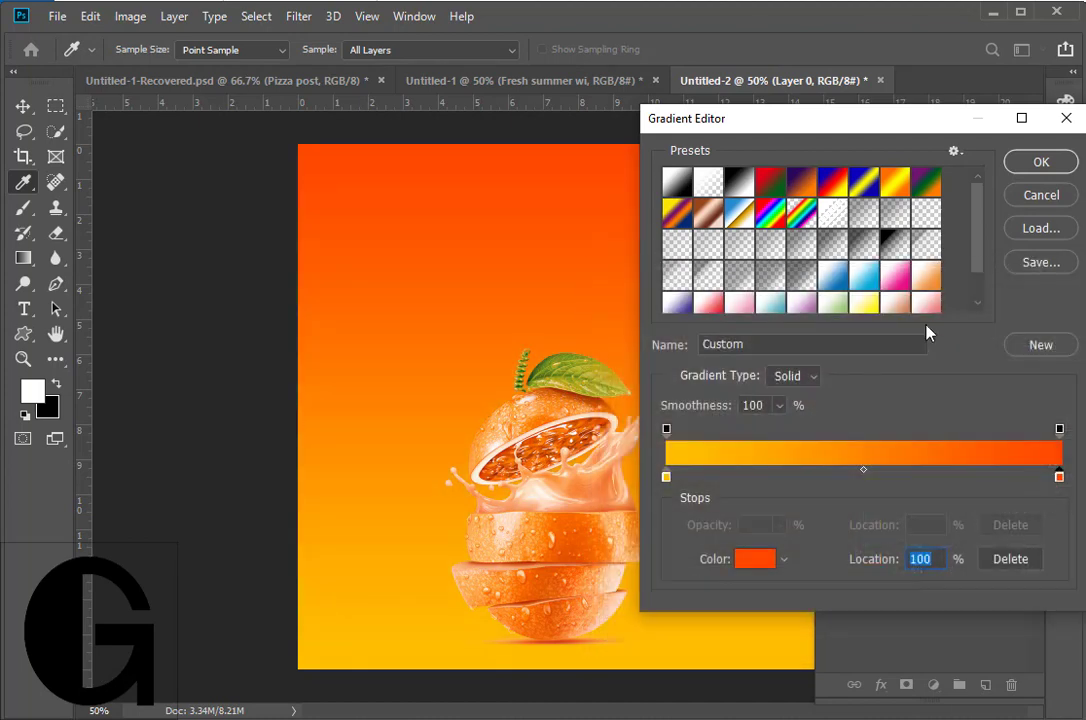
click(1034, 168)
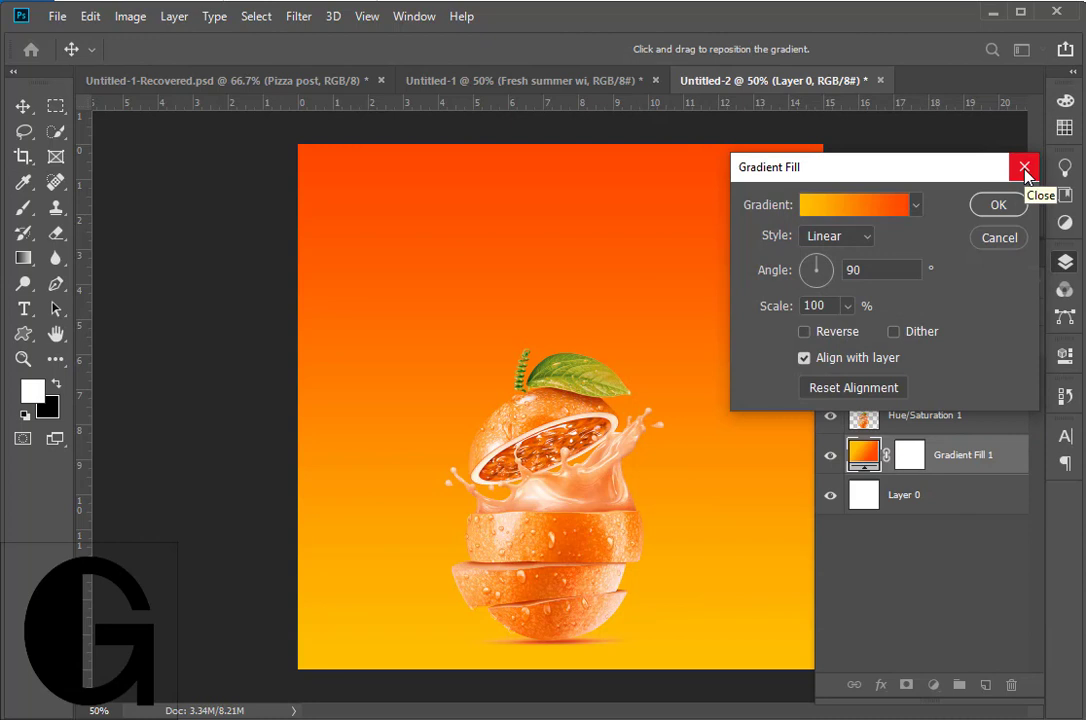
click(994, 205)
Step: Enlarge the orange to about 112% and reposition it in the poster's lower half
drag(575, 584, 590, 588)
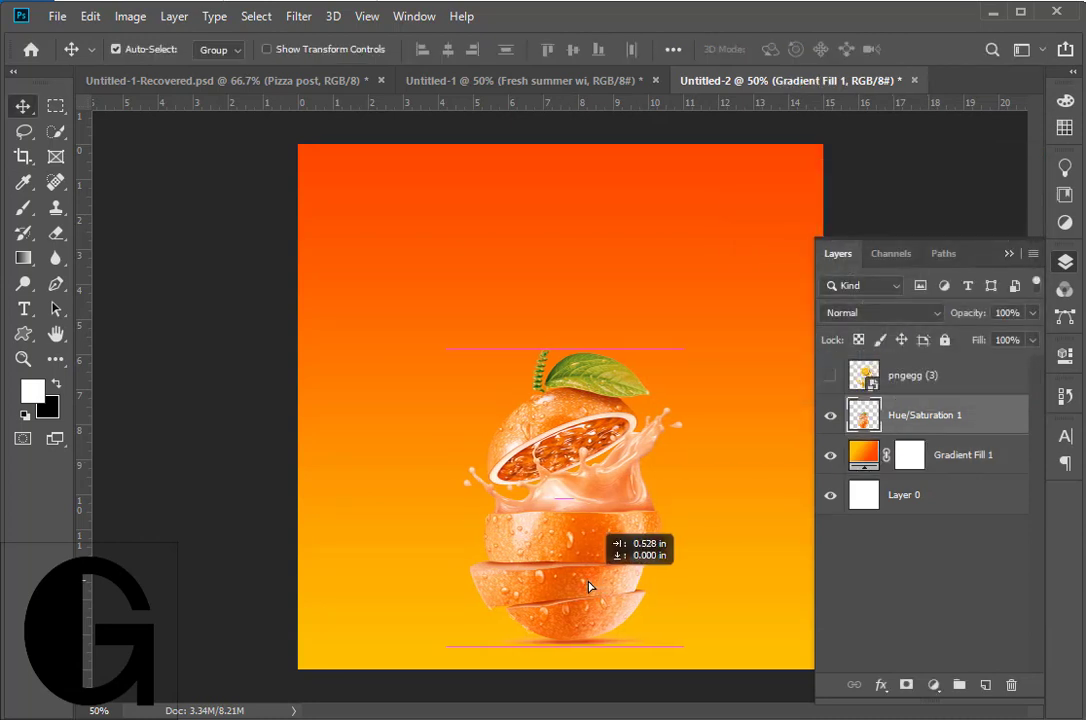
key(ctrl+t)
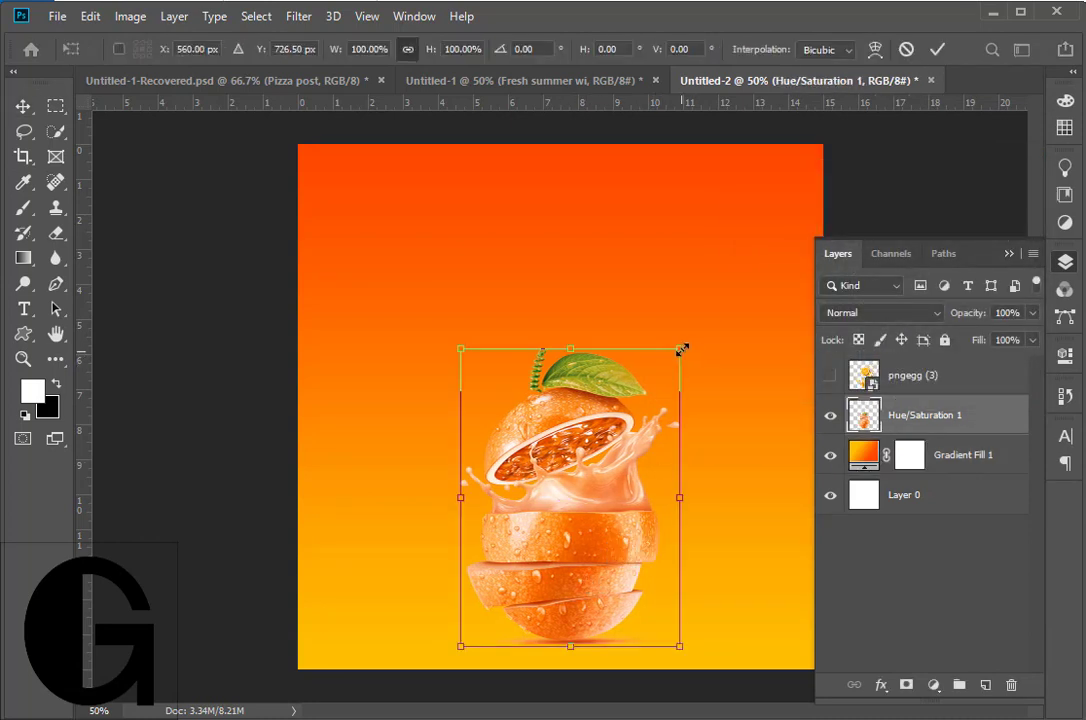
drag(682, 349, 718, 326)
drag(645, 582, 606, 577)
key(Return)
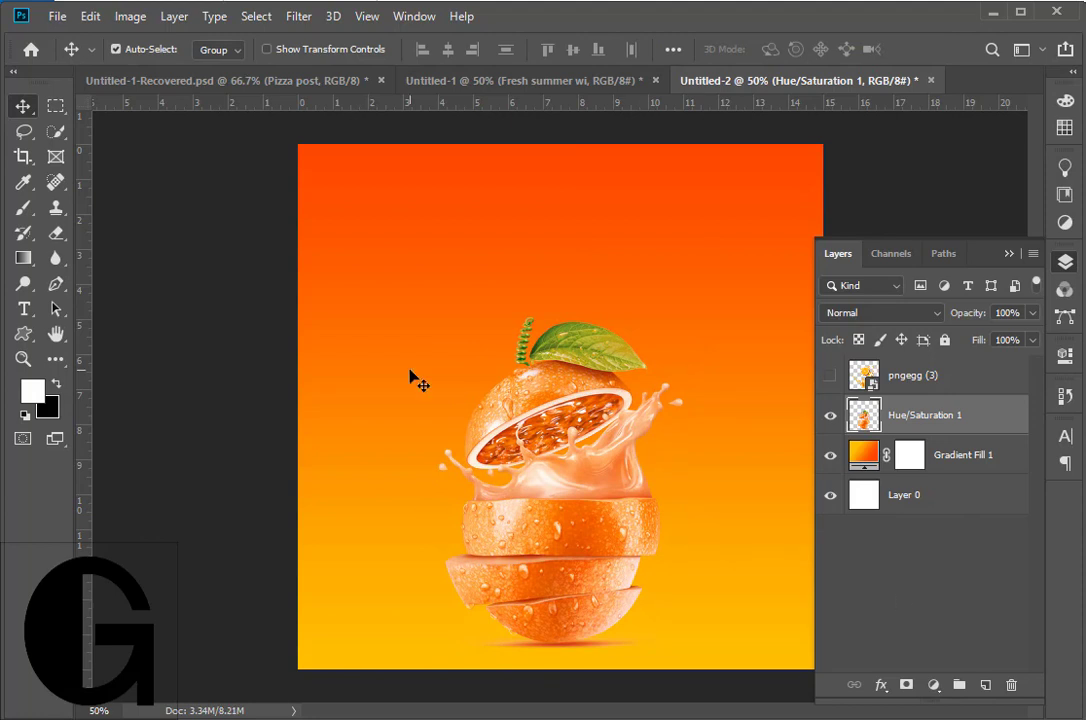
click(24, 310)
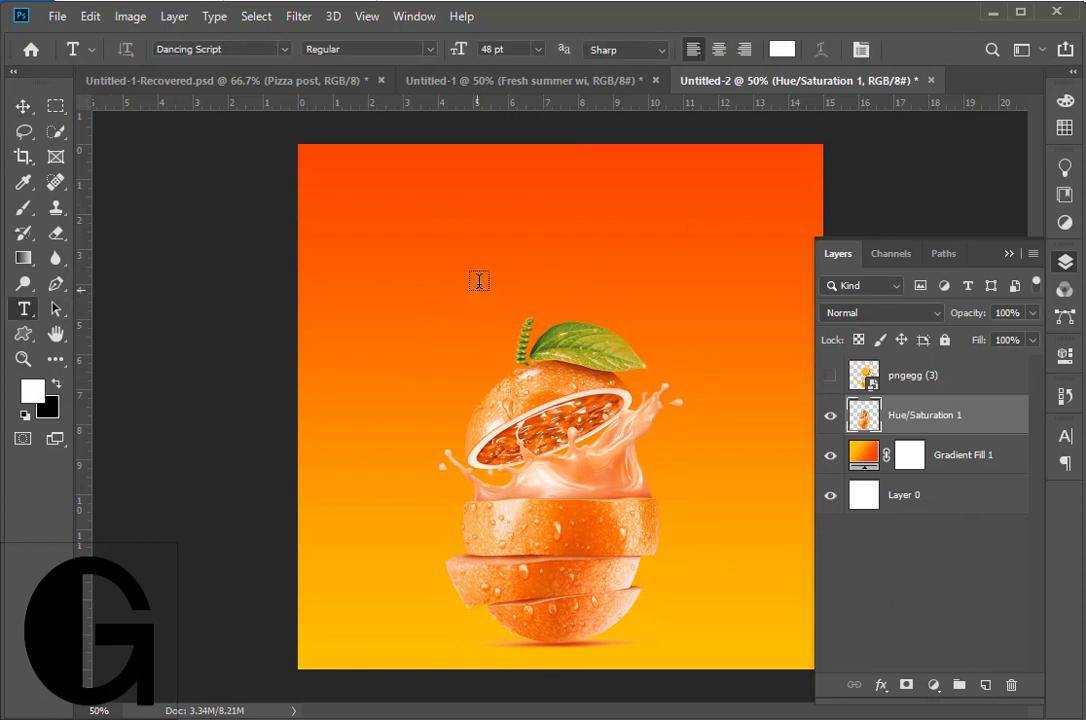
Step: Add three stacked text lines in the upper left: Fresh, Orange and juice
click(409, 208)
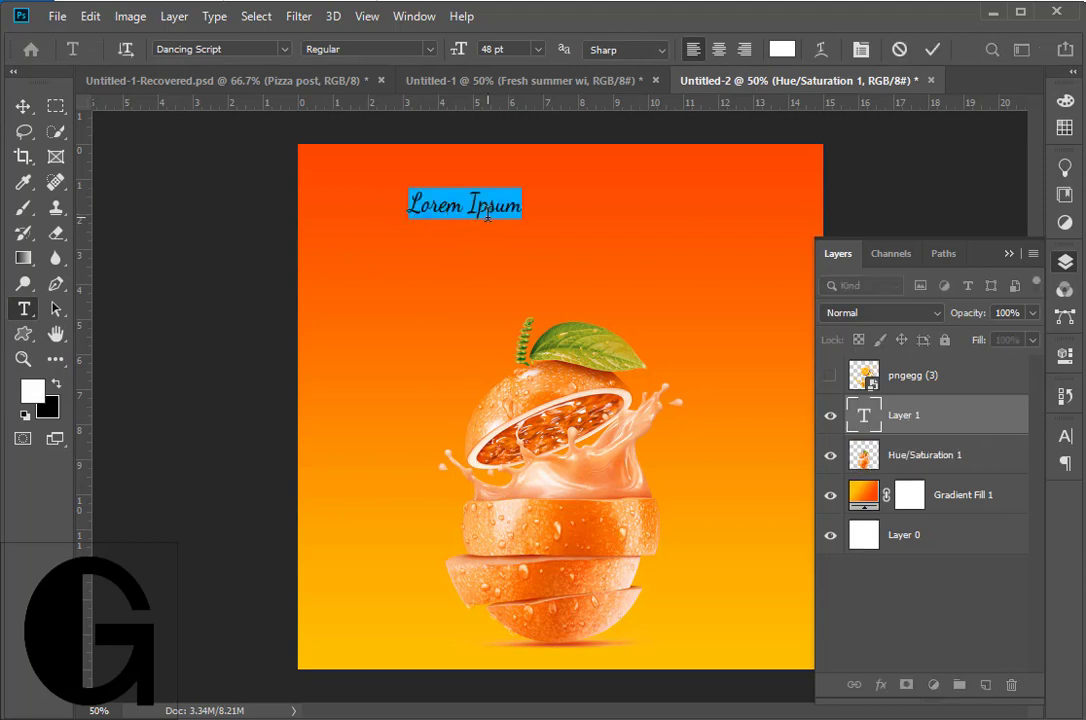
text(Fresh)
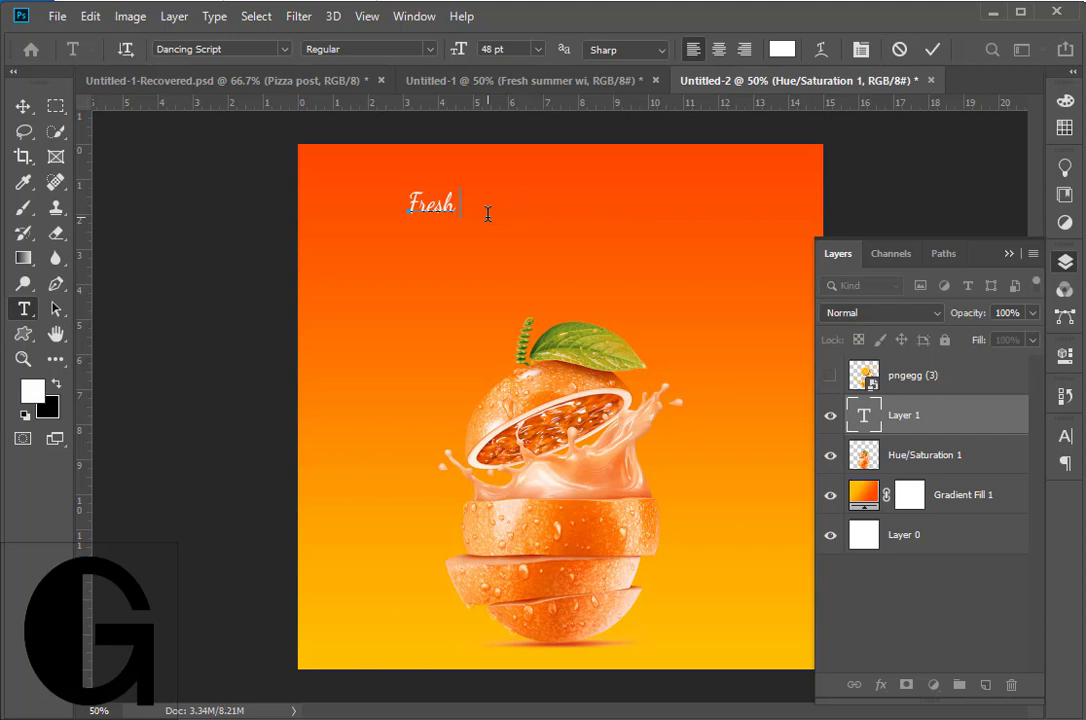
key(ctrl+Return)
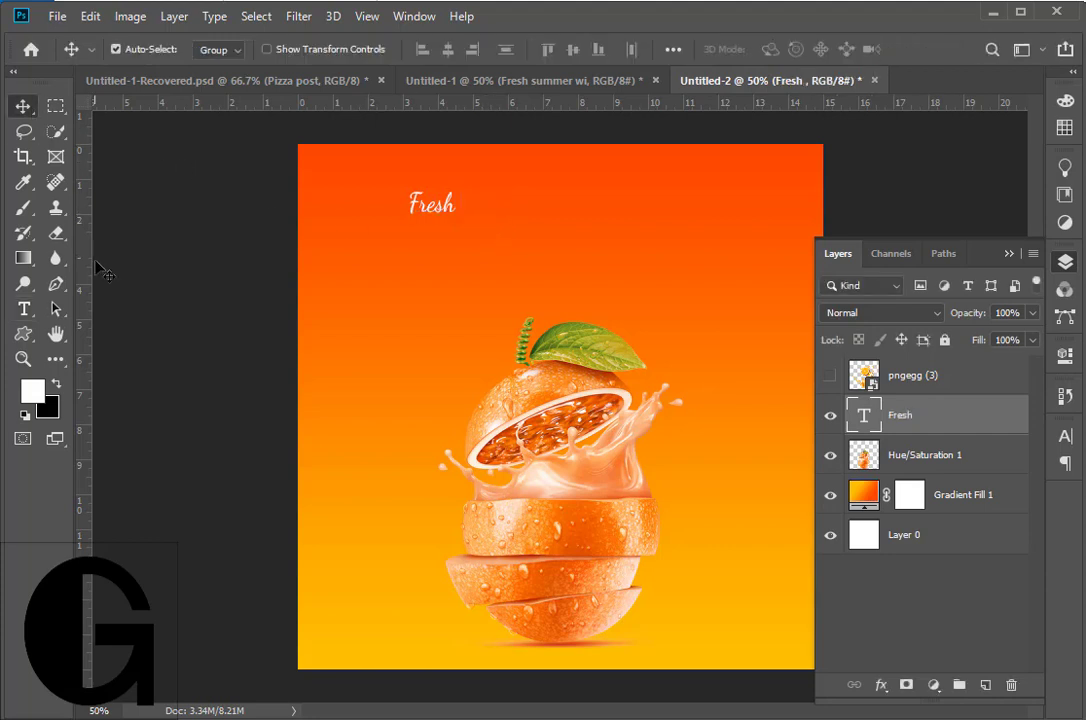
click(413, 232)
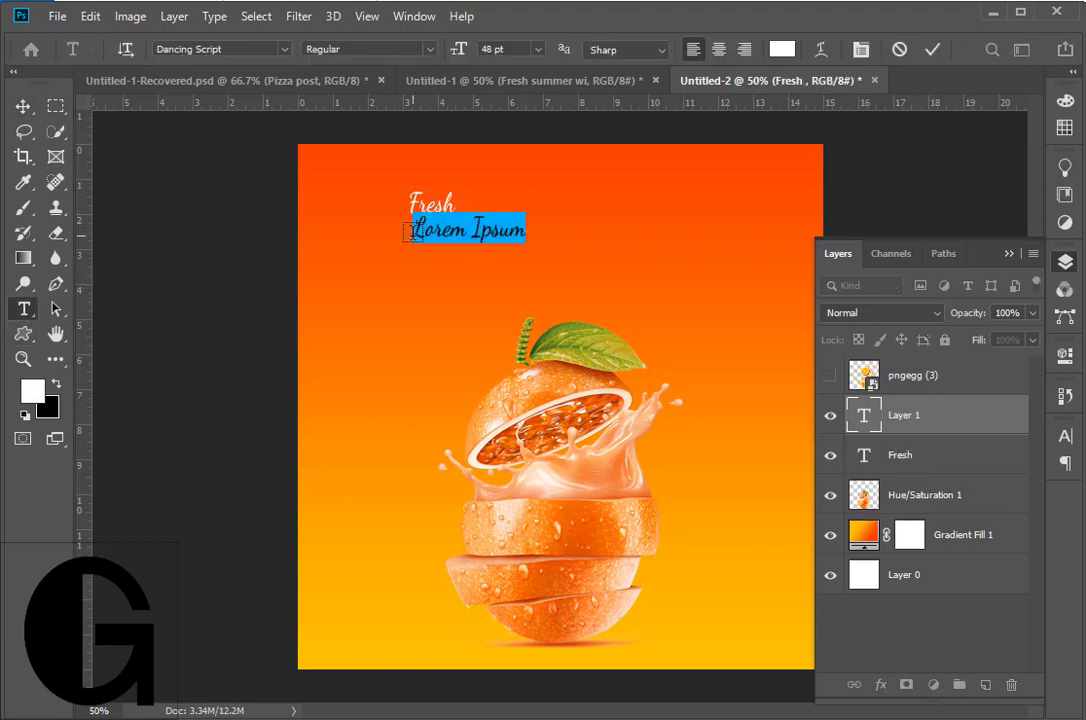
text(Orange)
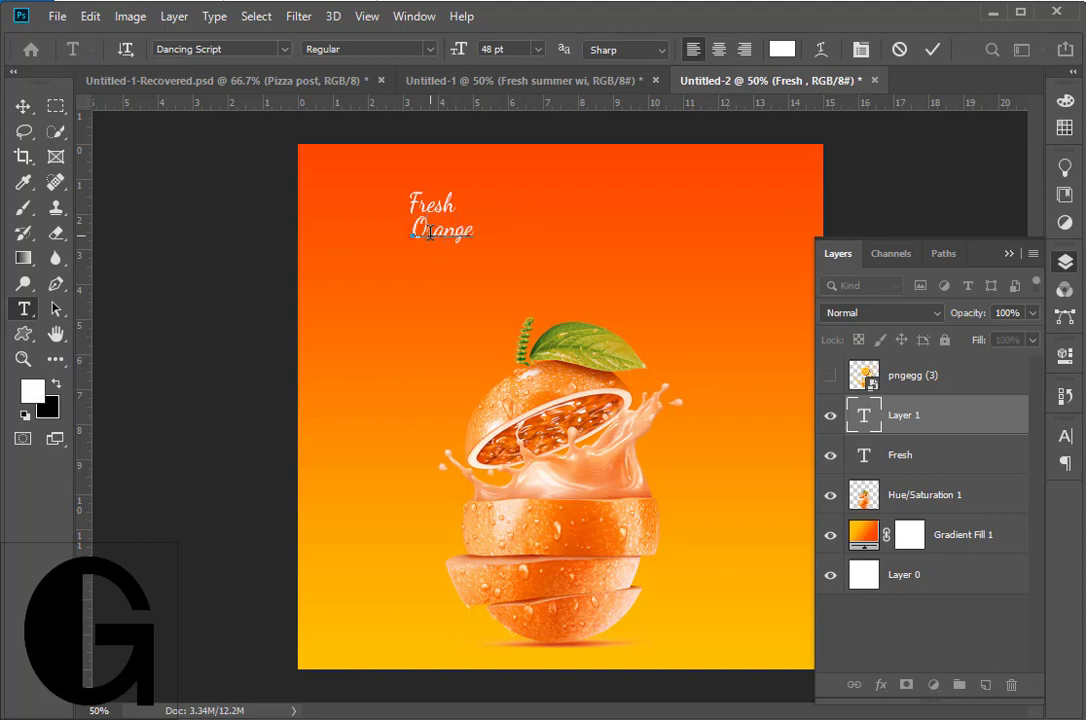
key(ctrl+Return)
click(458, 260)
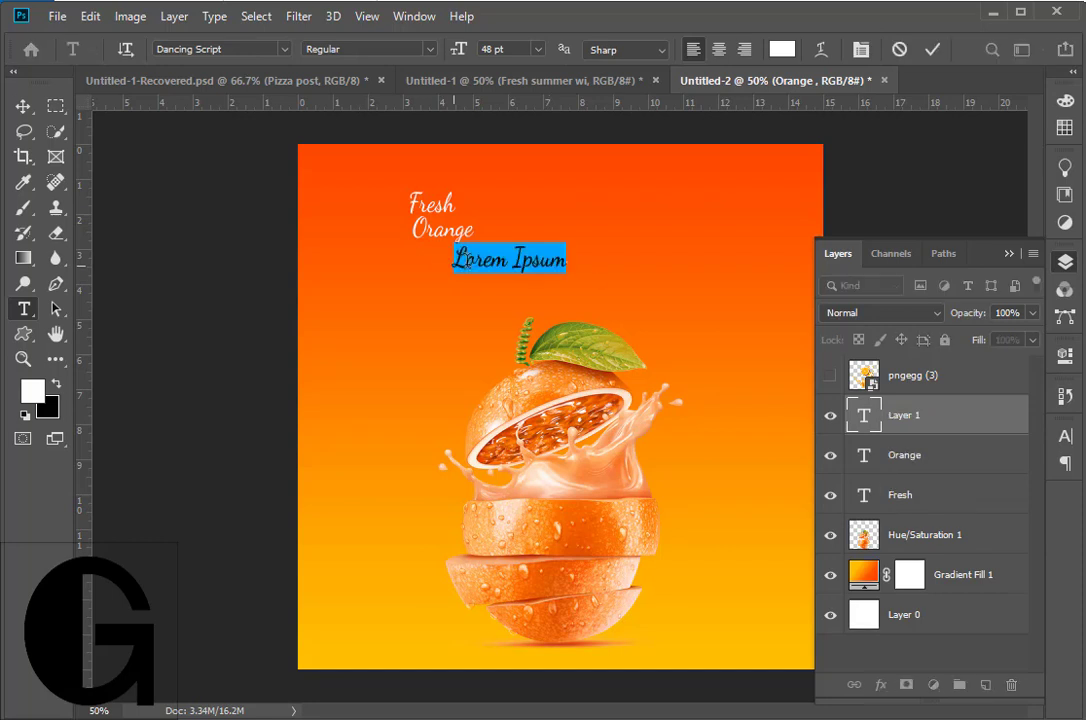
text(juice)
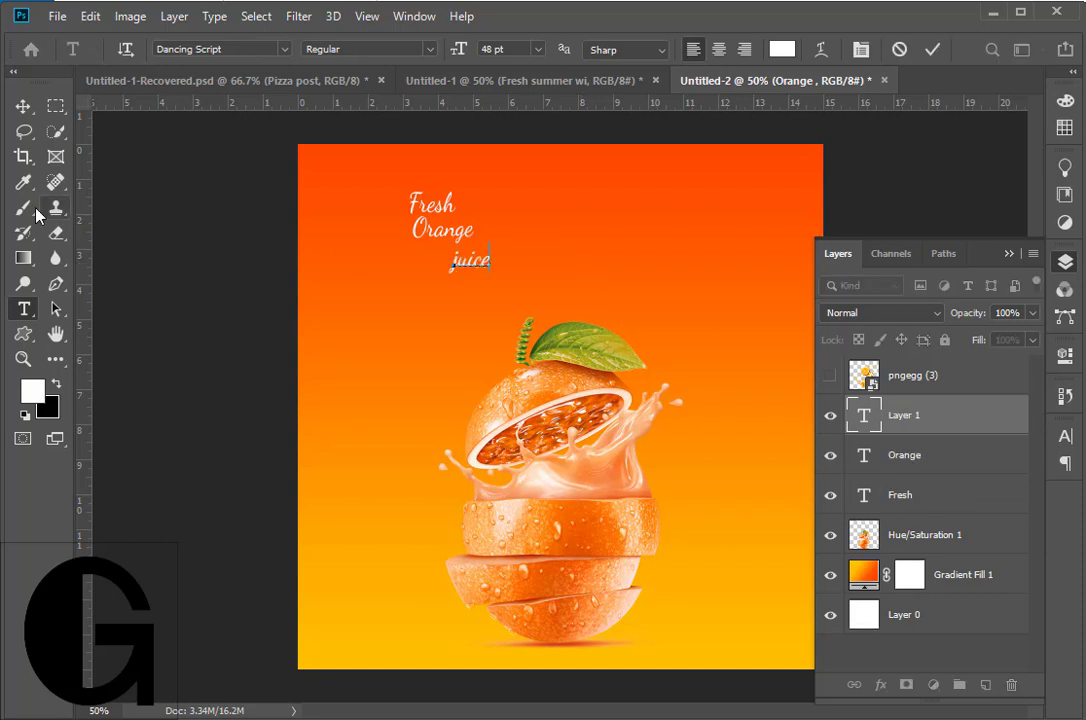
click(23, 106)
Step: Move Orange and juice apart, then scale Orange up and place it near the top
mouse_move(462, 236)
mouse_down()
mouse_move(505, 235)
mouse_move(383, 403)
mouse_up()
mouse_move(495, 230)
mouse_down()
mouse_move(477, 280)
mouse_move(714, 394)
mouse_up()
key(ctrl+t)
drag(660, 350, 652, 262)
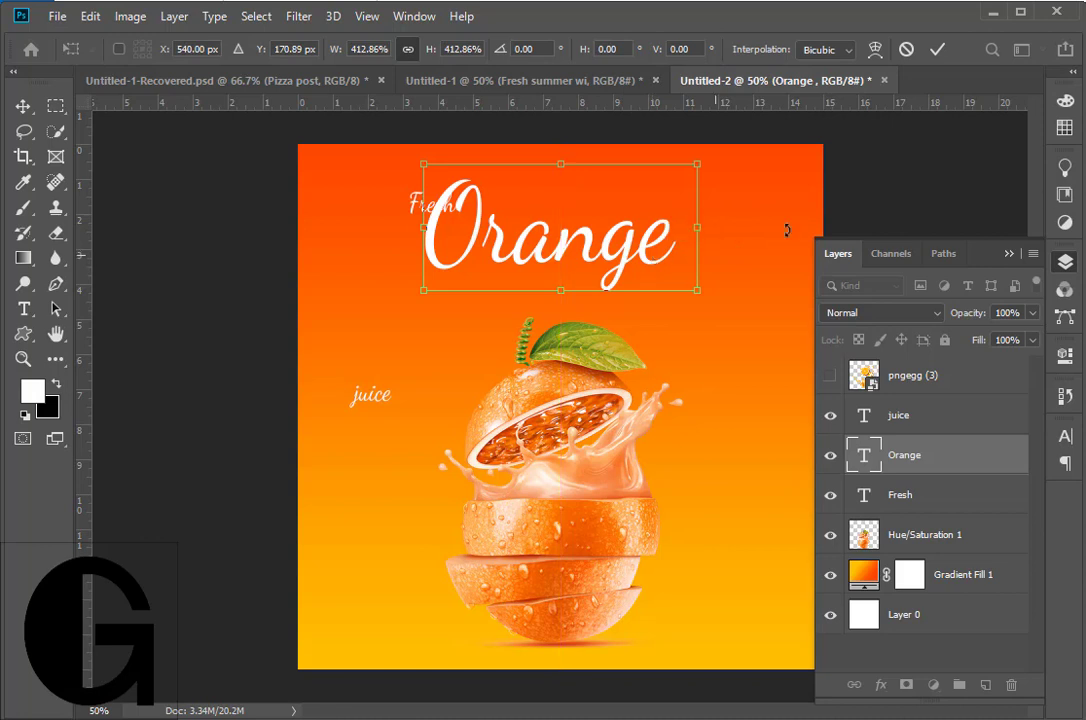
Step: Move Fresh above the Orange title and scale it to about 205%
click(937, 49)
mouse_move(418, 213)
mouse_down()
mouse_move(494, 203)
mouse_move(593, 241)
mouse_move(583, 212)
mouse_up()
key(ctrl+t)
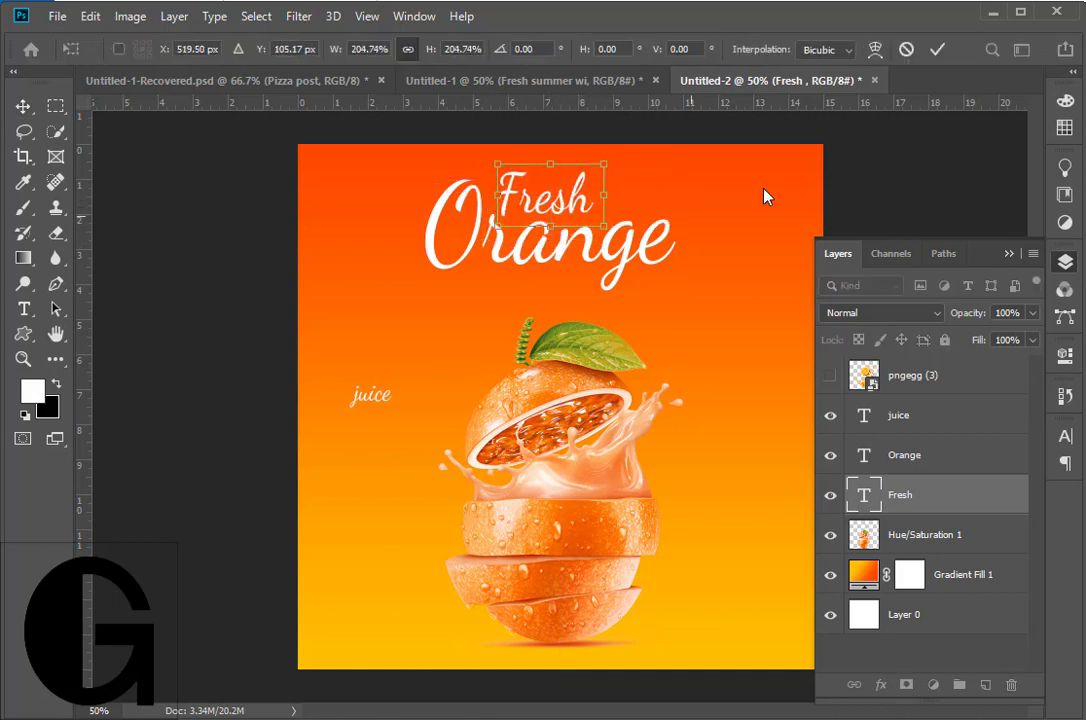
click(934, 50)
Step: Try moving and enlarging the juice text, cancel it, and delete the juice layer
drag(372, 398, 573, 291)
key(ctrl+t)
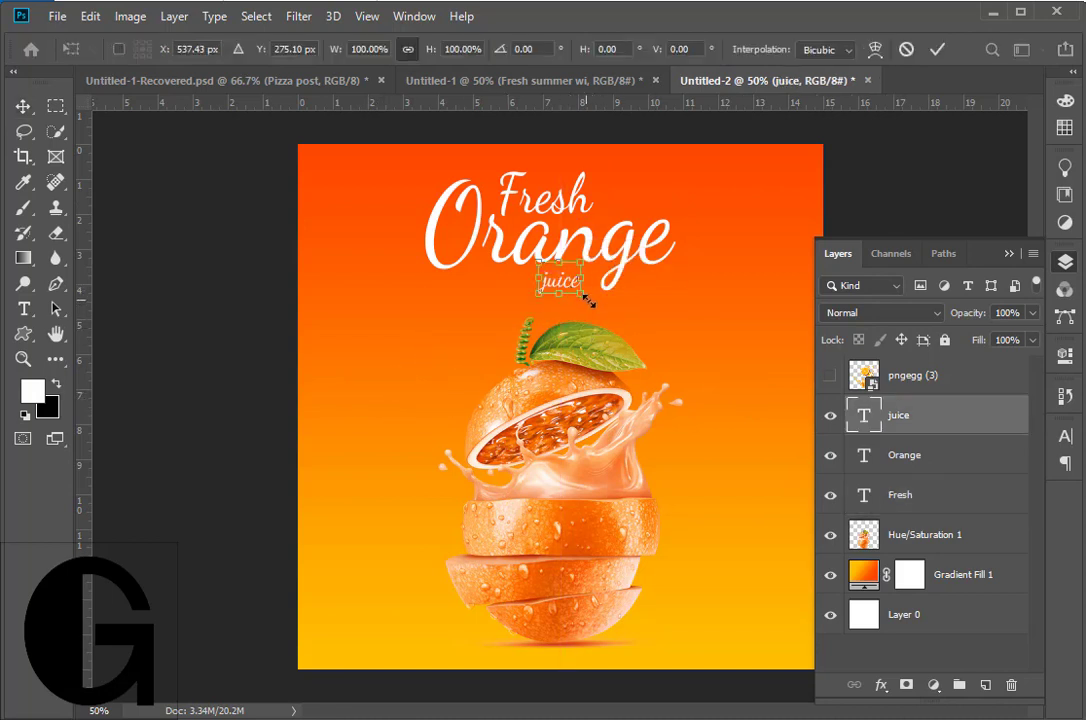
mouse_move(588, 300)
mouse_down()
mouse_move(634, 317)
mouse_move(613, 317)
mouse_up()
click(907, 51)
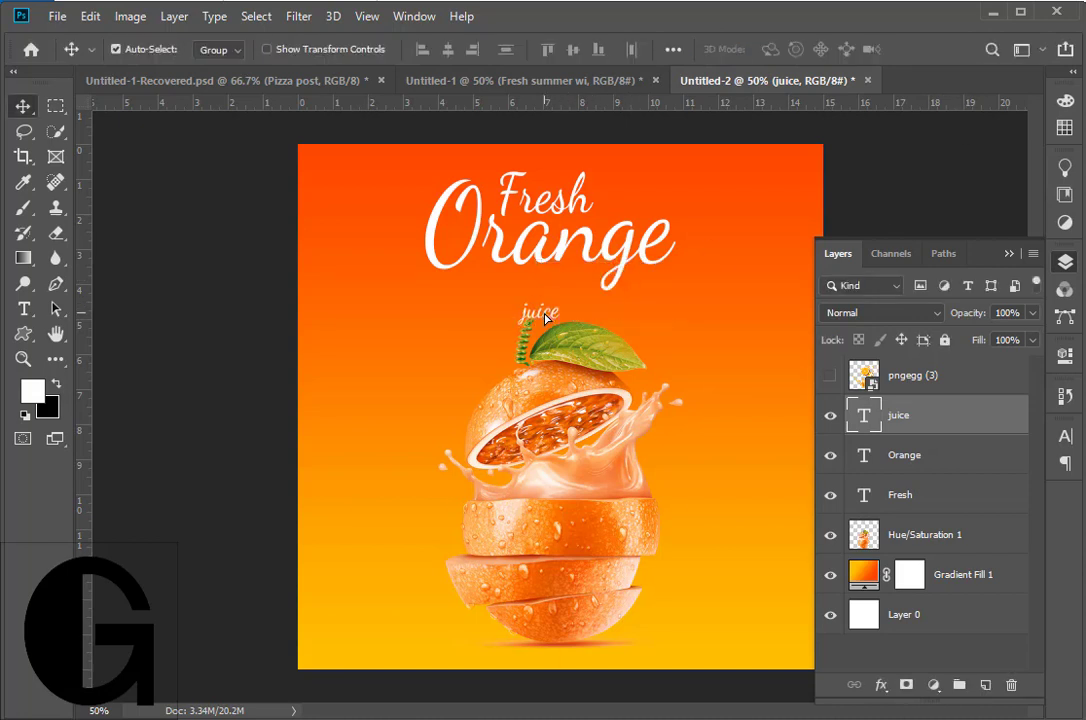
key(Delete)
click(24, 308)
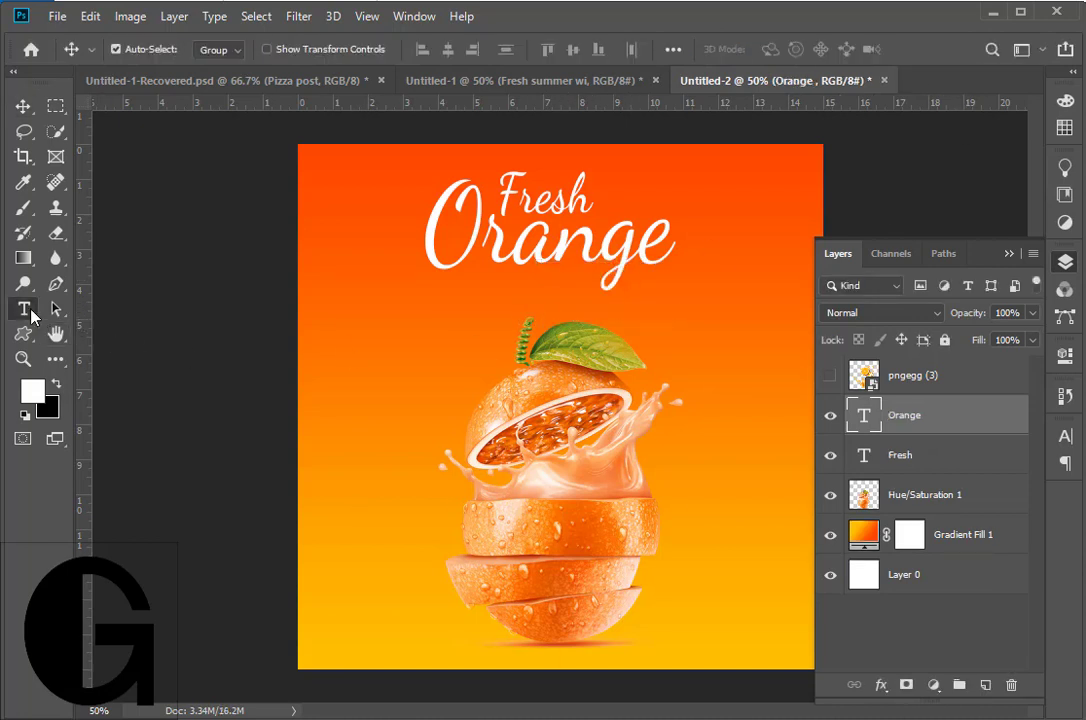
Step: Add the tagline 'Fresh summer with fresh orange juice' under Orange and scale it to about 130%
click(432, 301)
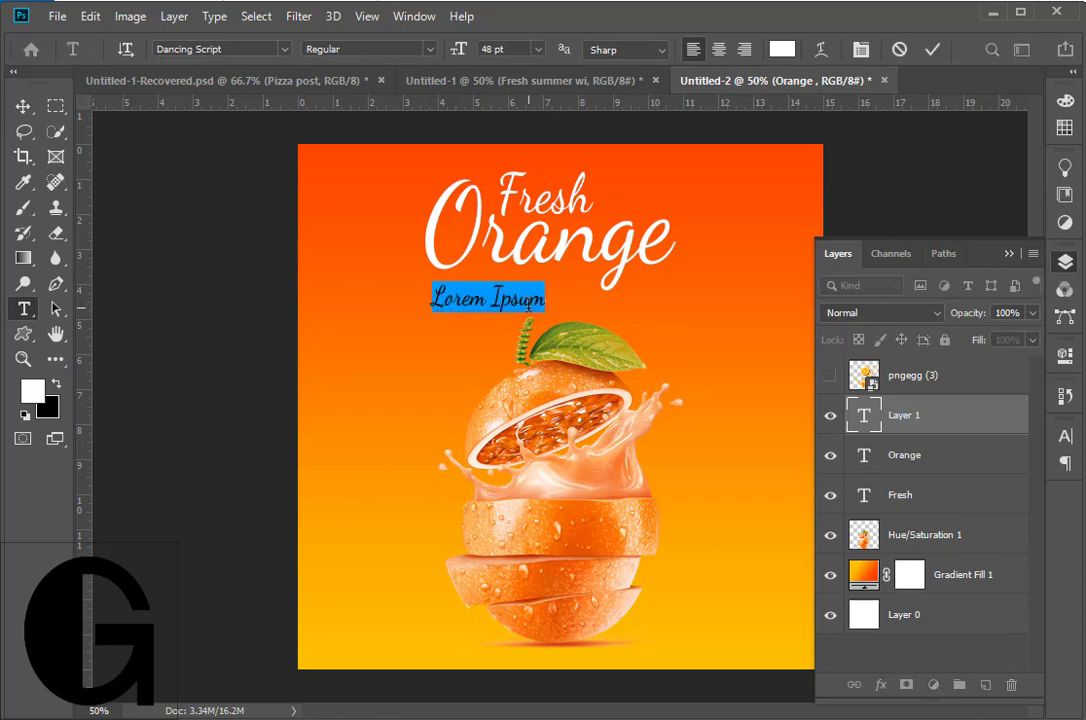
text(Fresh)
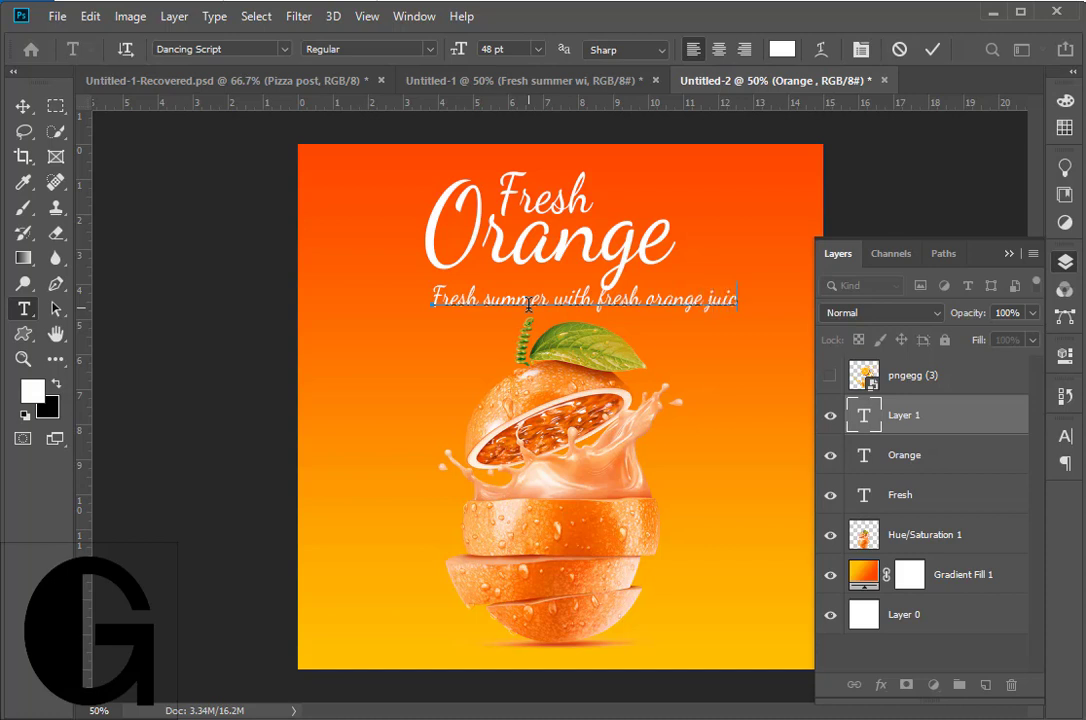
click(932, 49)
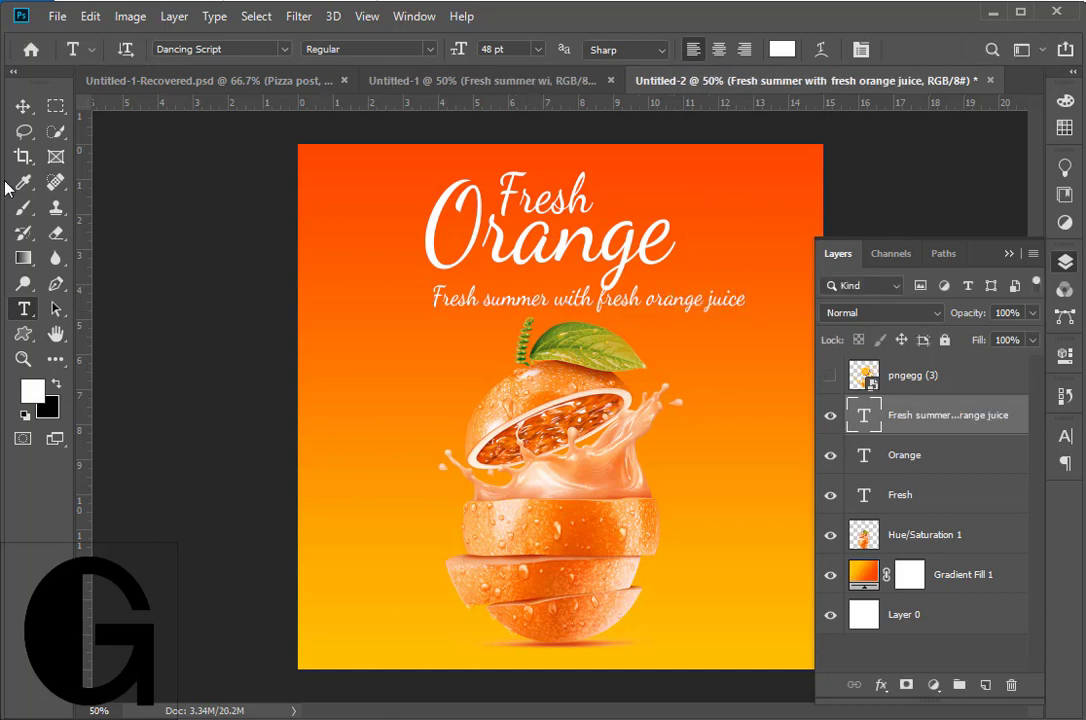
click(23, 106)
drag(670, 310, 657, 309)
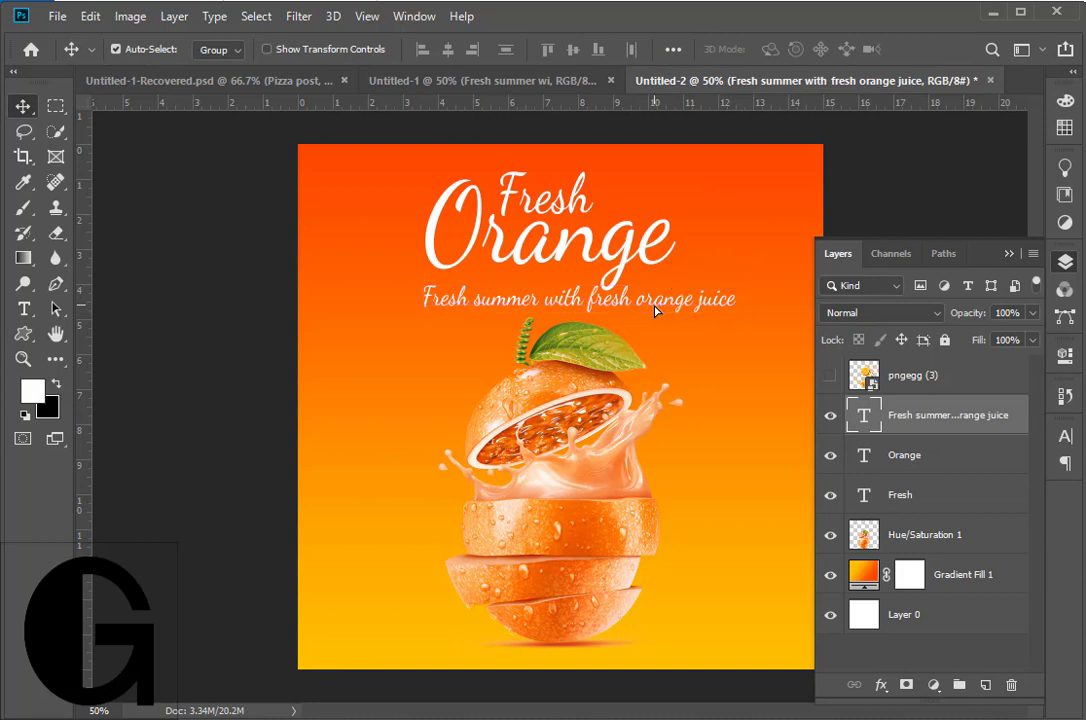
key(ctrl+t)
drag(745, 313, 727, 313)
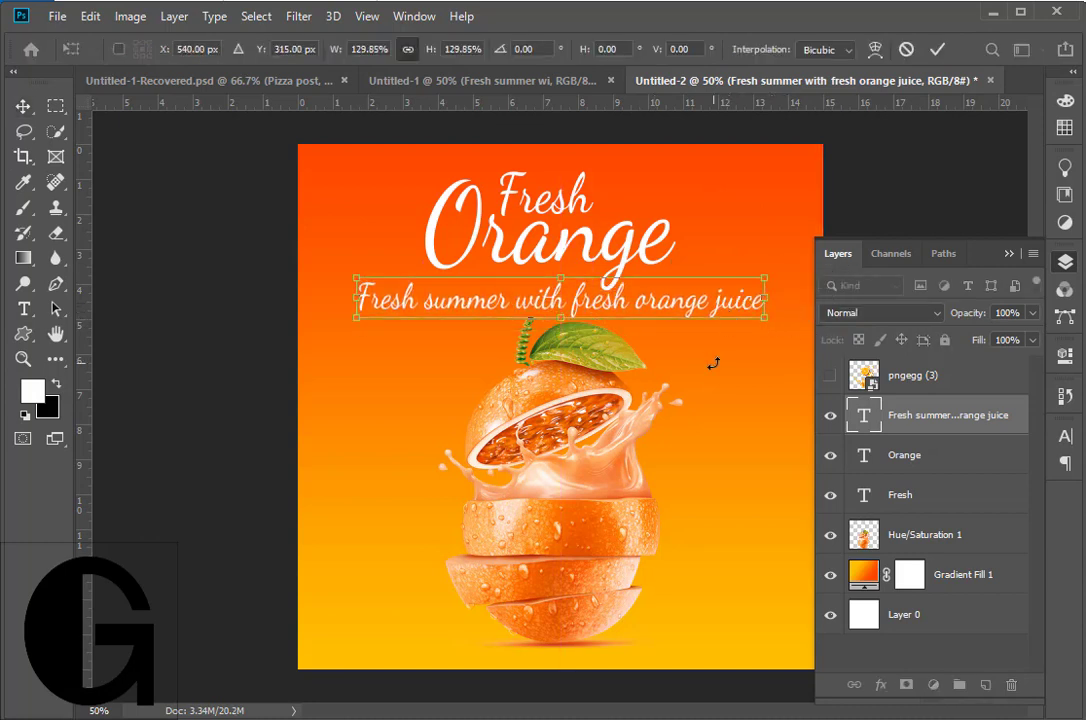
key(Return)
Step: Nudge the orange image down slightly and shift the Orange title right and down
drag(580, 484, 587, 493)
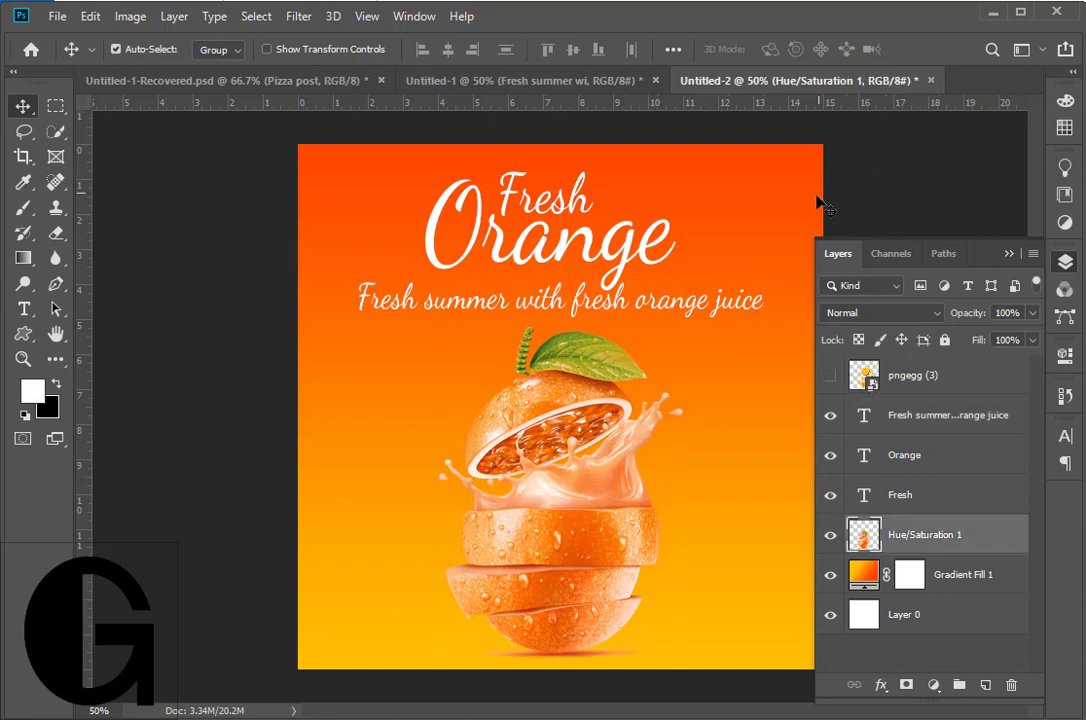
click(630, 258)
drag(630, 258, 635, 310)
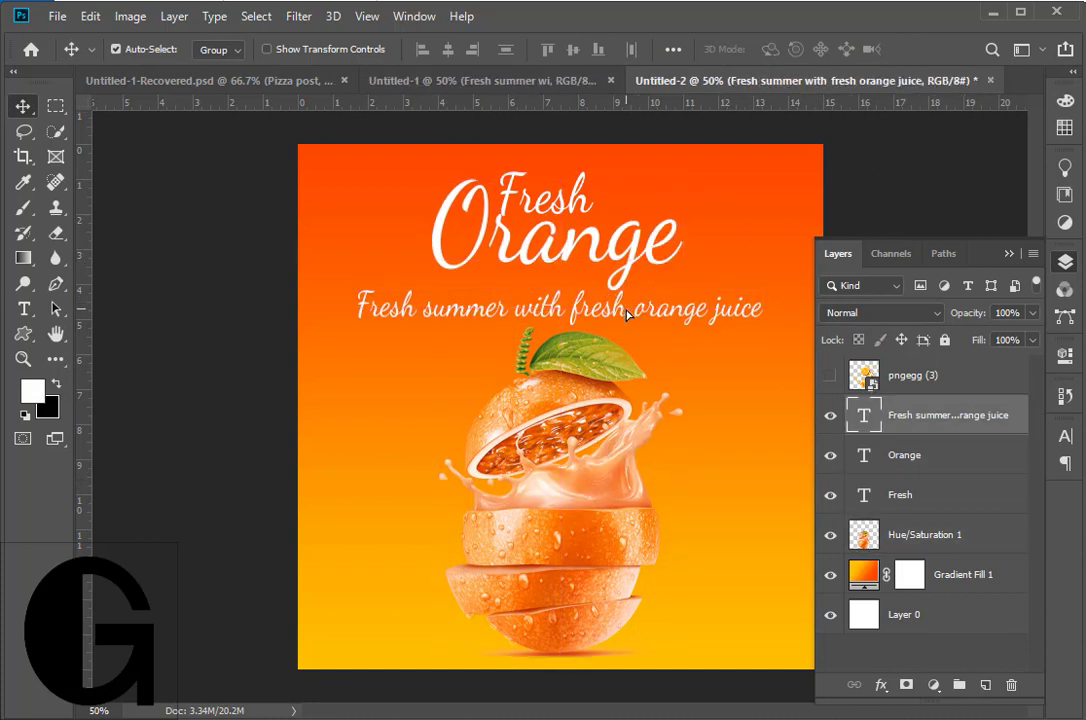
Step: Enlarge the Orange title to about 138% and shift it left and down
key(ctrl+t)
click(937, 49)
click(655, 262)
key(ctrl+t)
drag(703, 229, 805, 225)
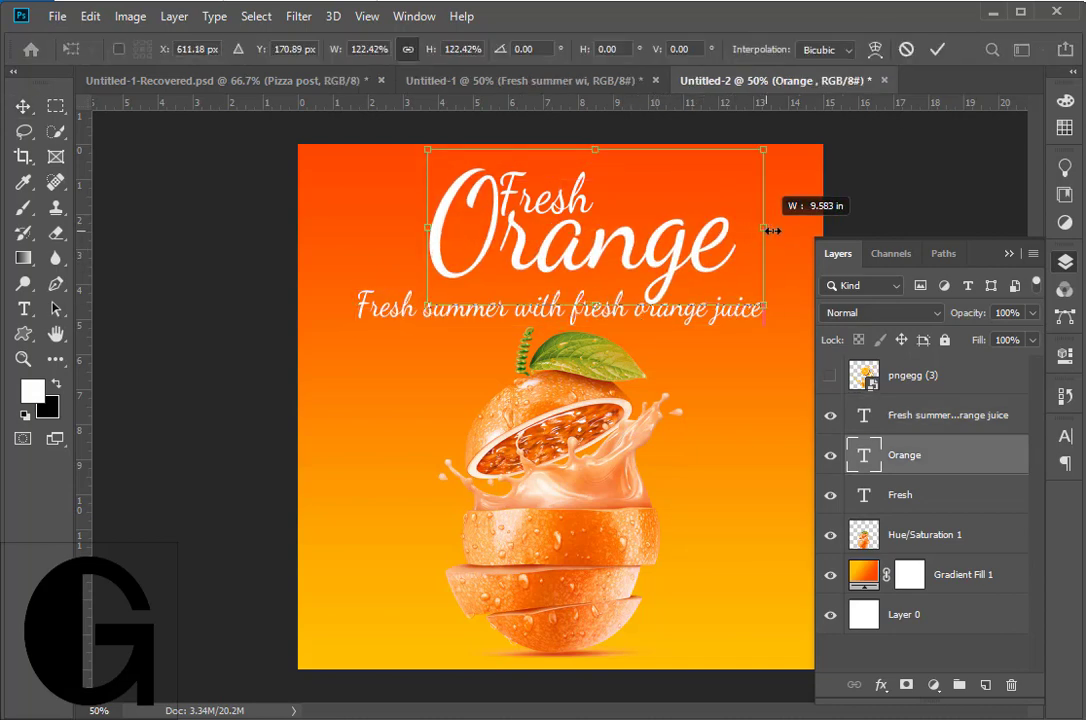
drag(727, 271, 675, 287)
click(937, 50)
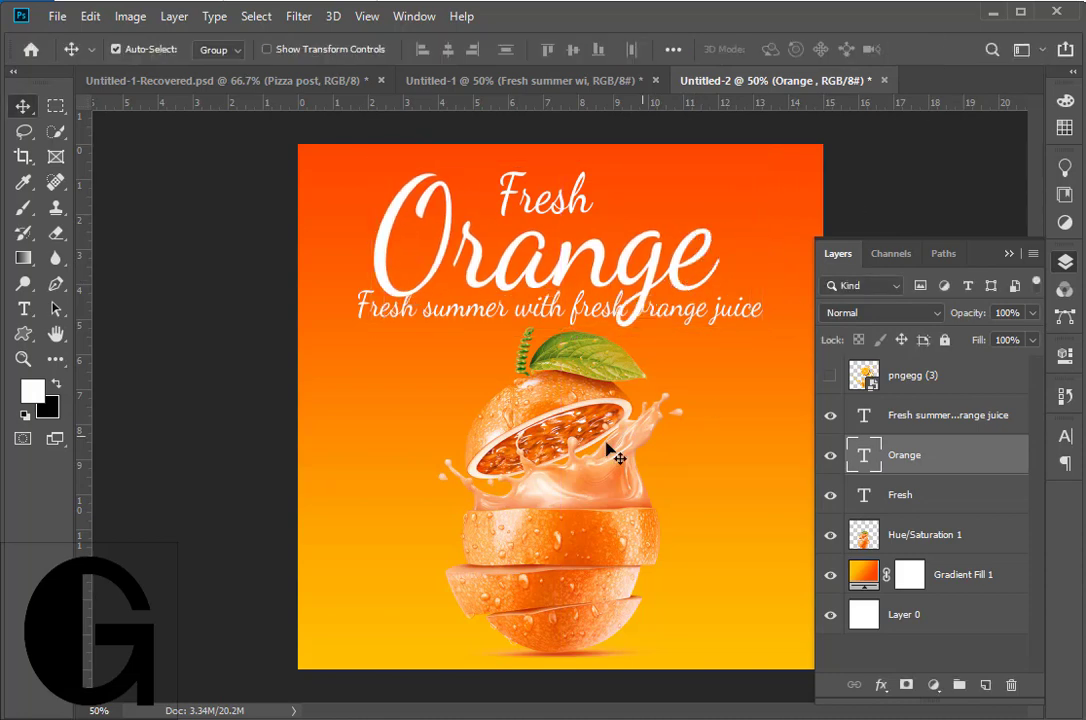
Step: Shrink the sliced orange image to about 84% and move it right and up
click(574, 508)
key(ctrl+t)
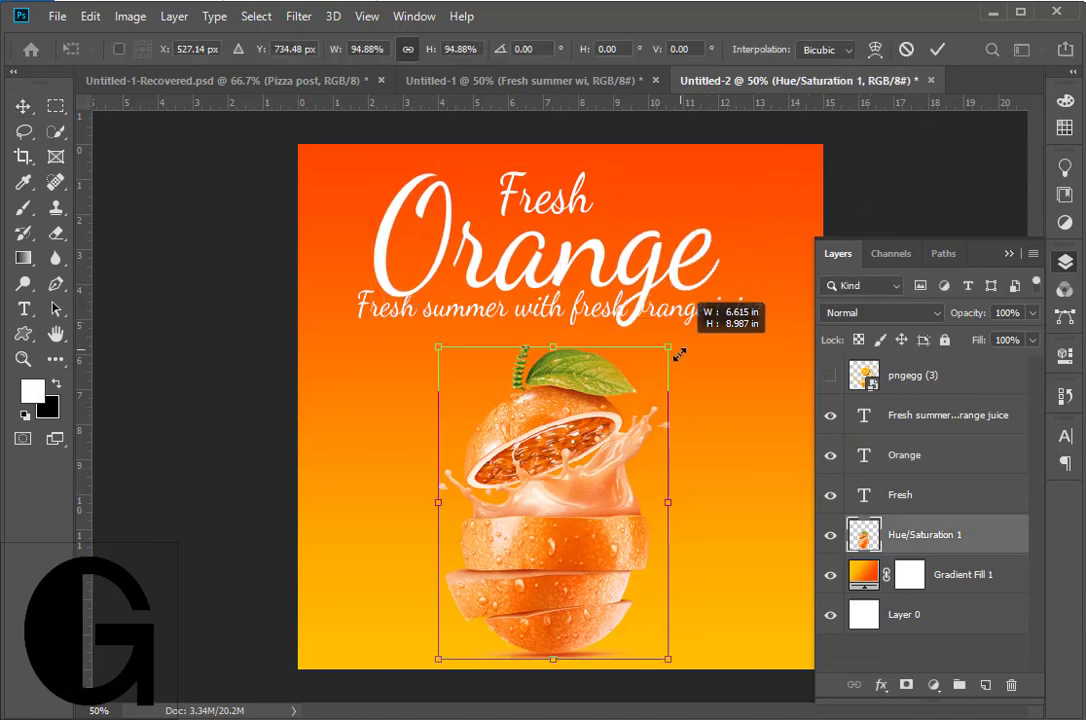
drag(682, 327, 642, 380)
drag(553, 582, 582, 568)
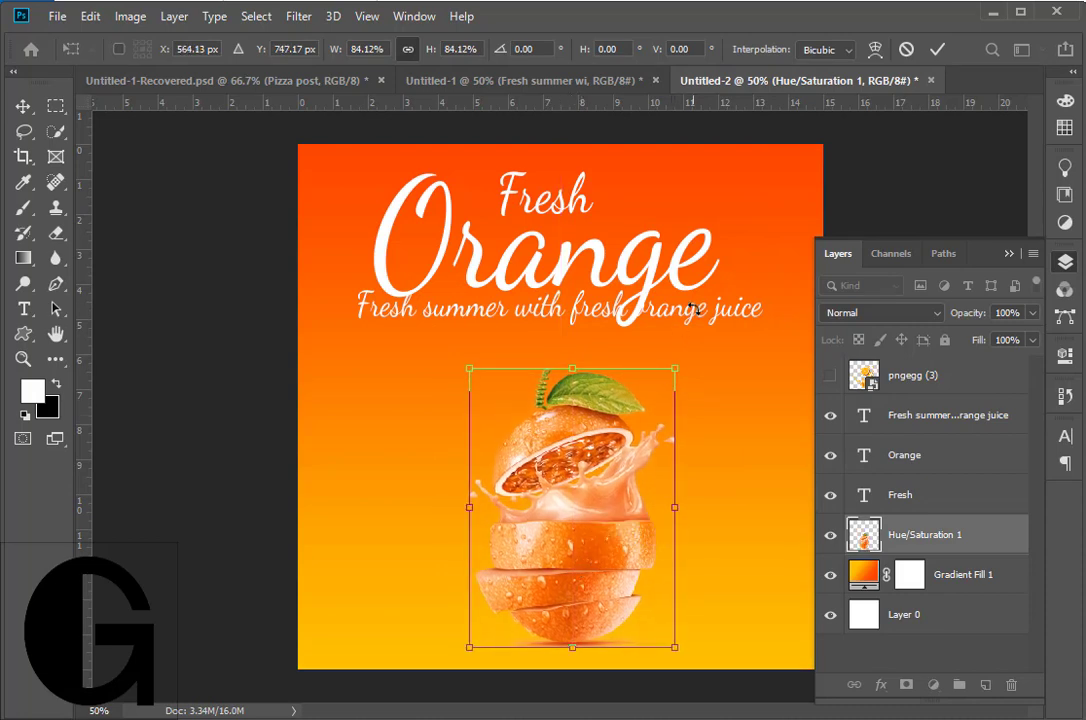
click(937, 50)
Step: Check the Orange, Fresh and tagline layers and move the Orange title slightly
click(565, 210)
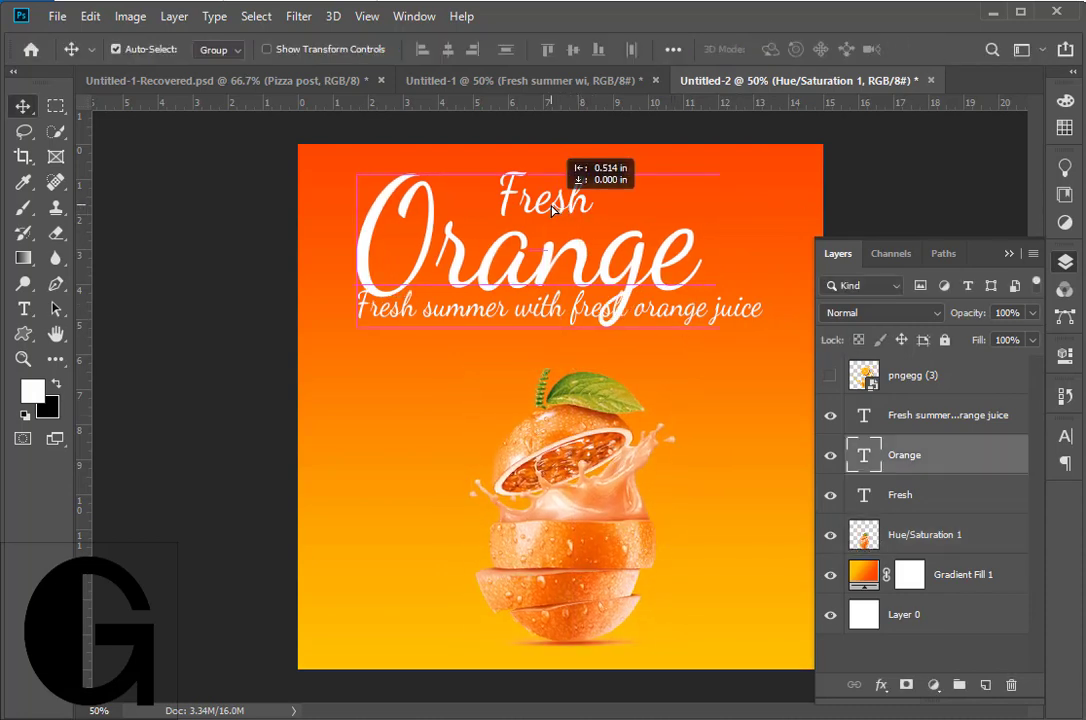
double_click(570, 205)
key(ctrl+Return)
key(v)
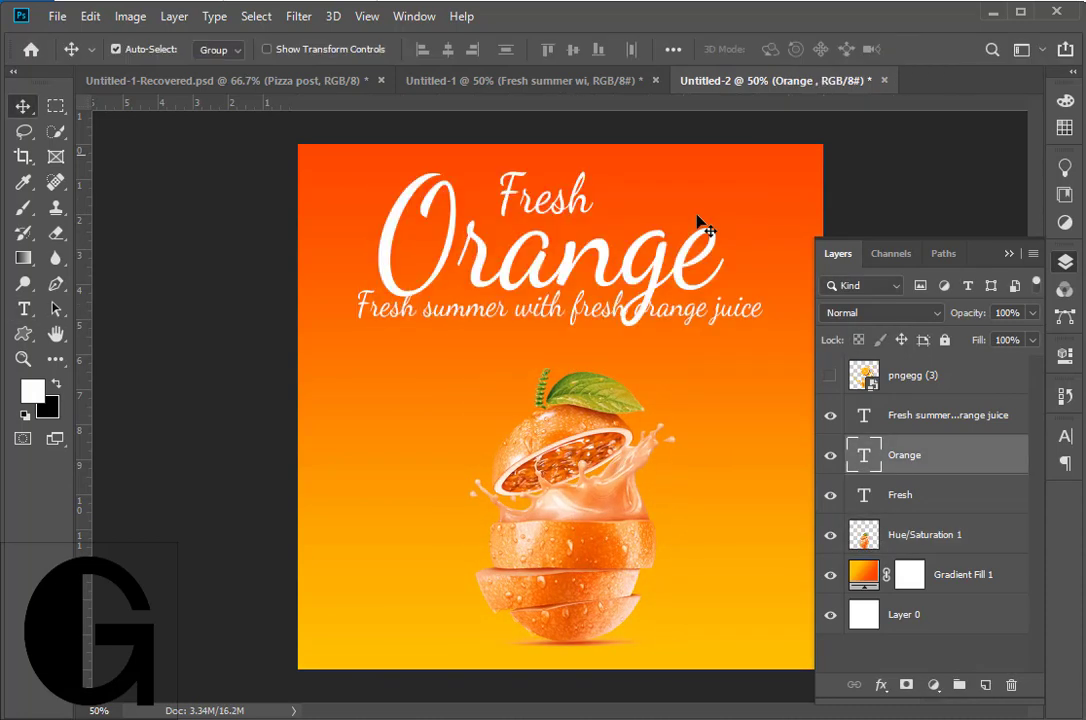
click(943, 425)
click(582, 213)
click(600, 240)
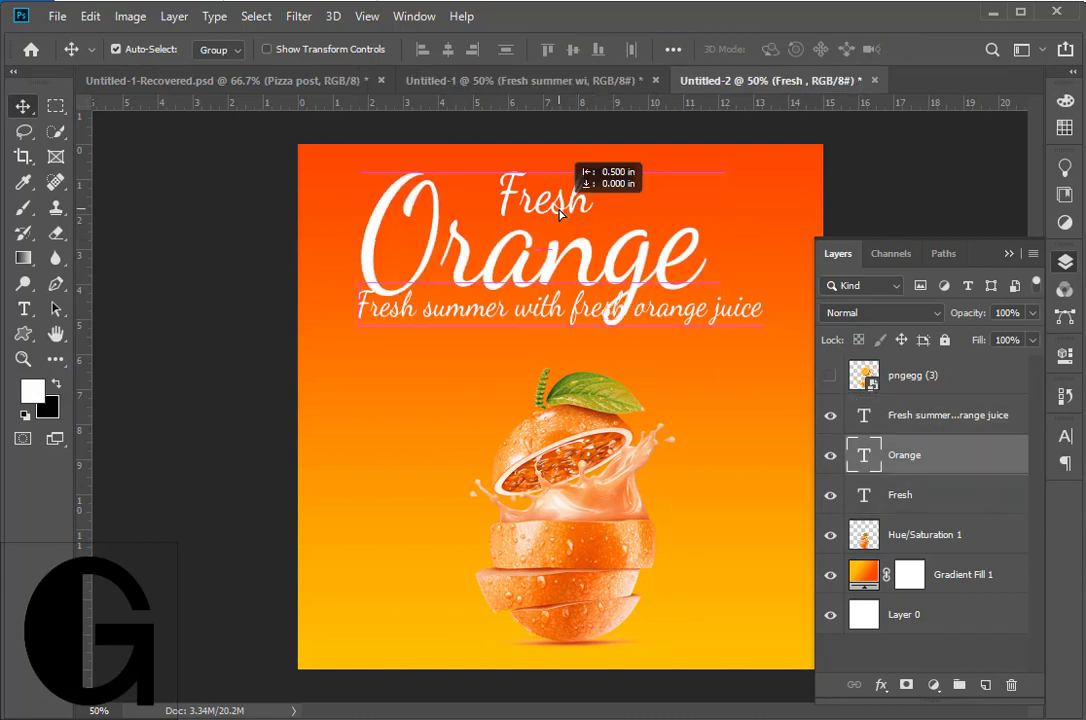
click(845, 413)
double_click(900, 494)
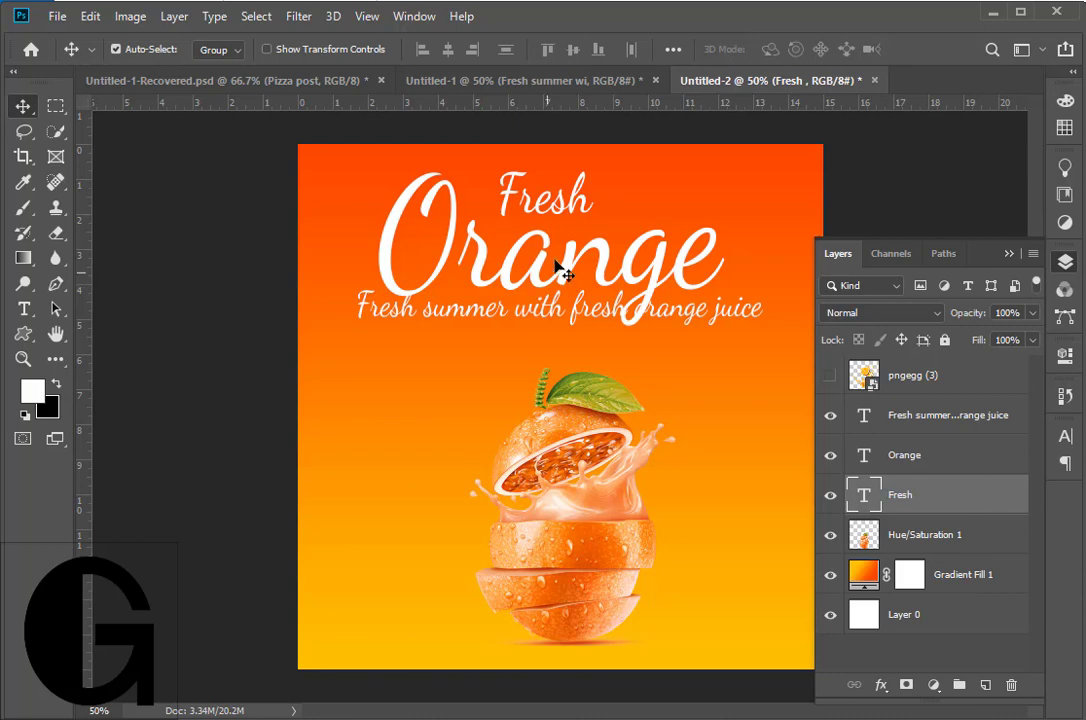
drag(488, 178, 569, 201)
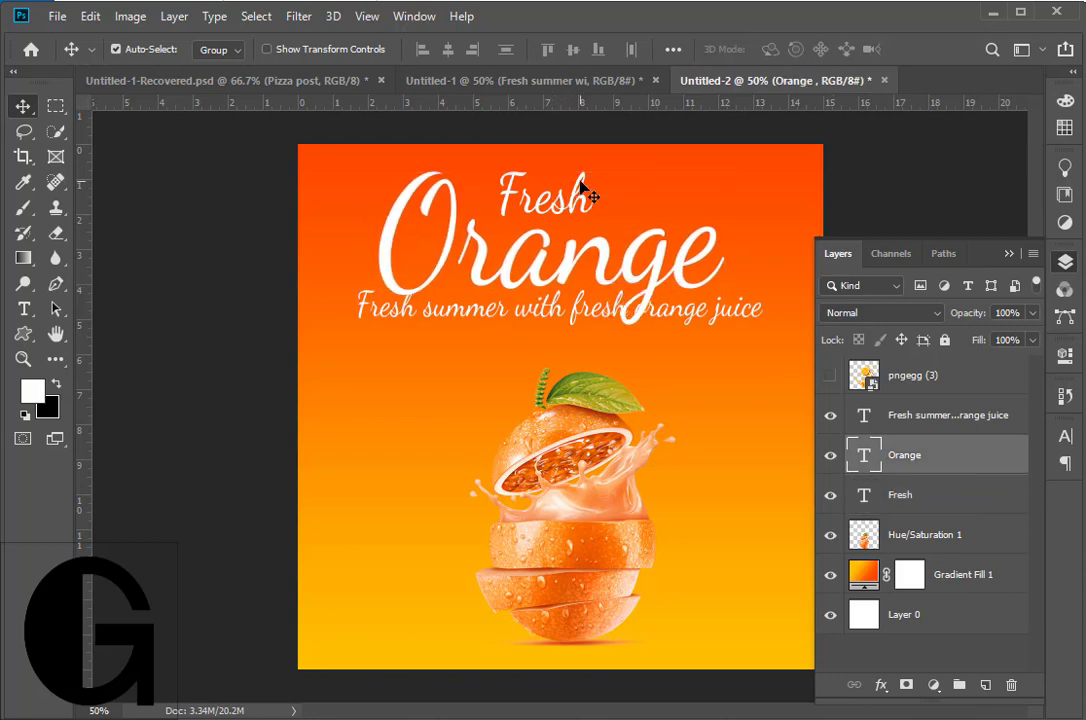
double_click(577, 189)
key(Escape)
Step: Move the tagline down about 36 px and narrow it from both sides to about 84%
drag(680, 320, 681, 356)
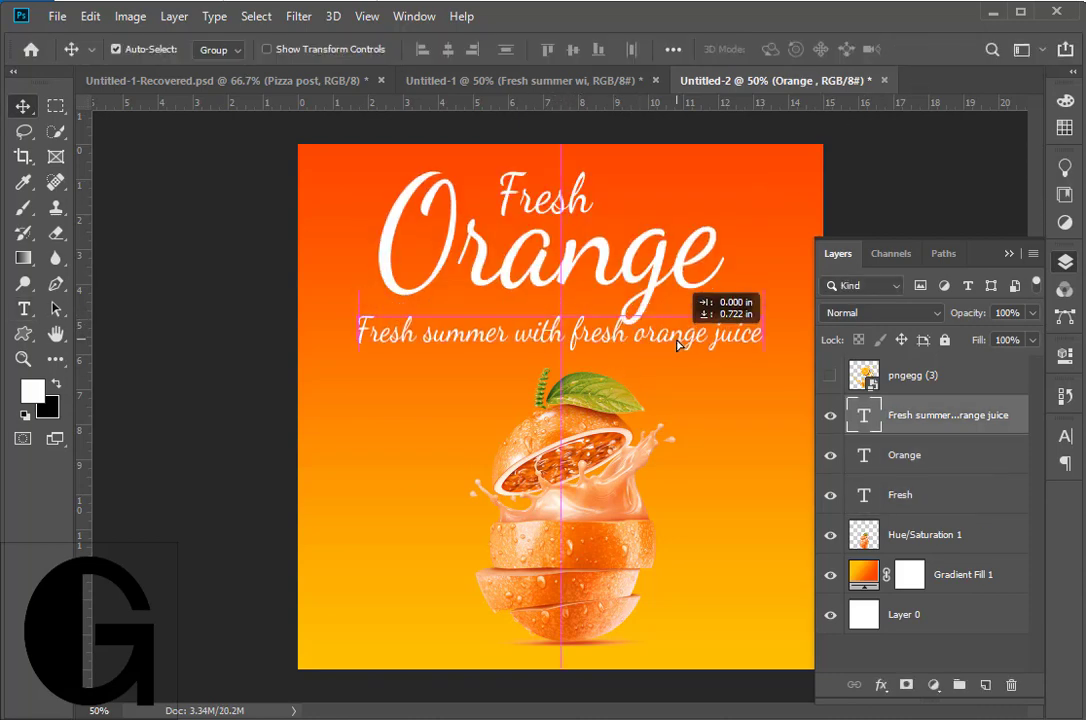
key(ctrl+t)
drag(773, 347, 722, 346)
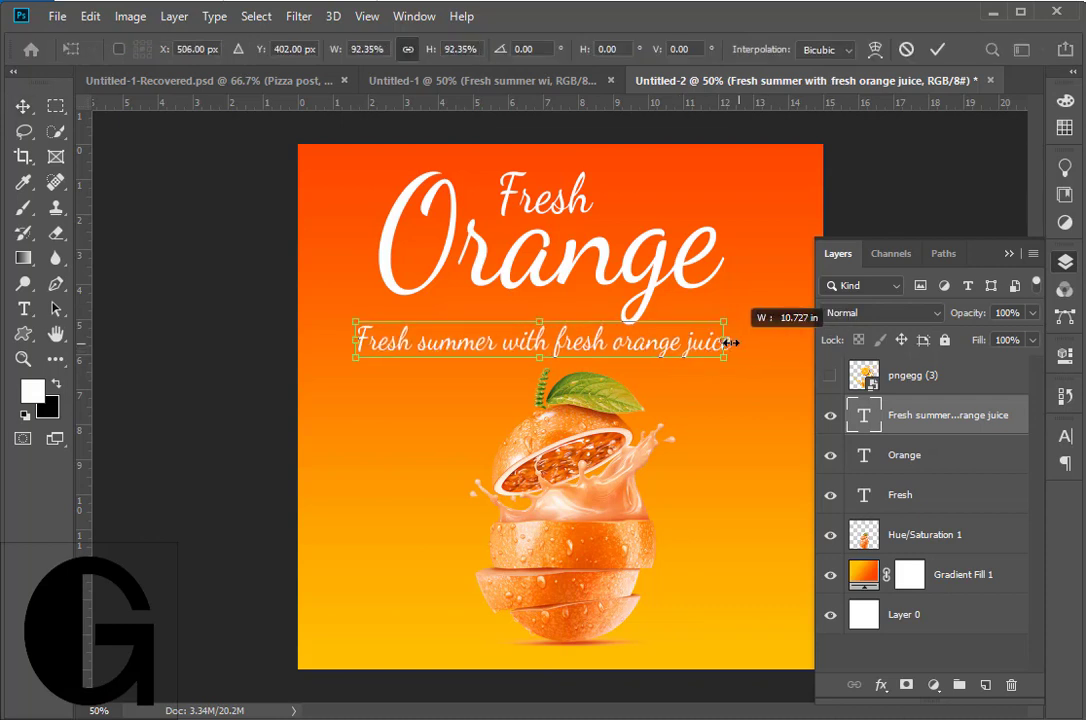
drag(356, 345, 379, 345)
click(937, 50)
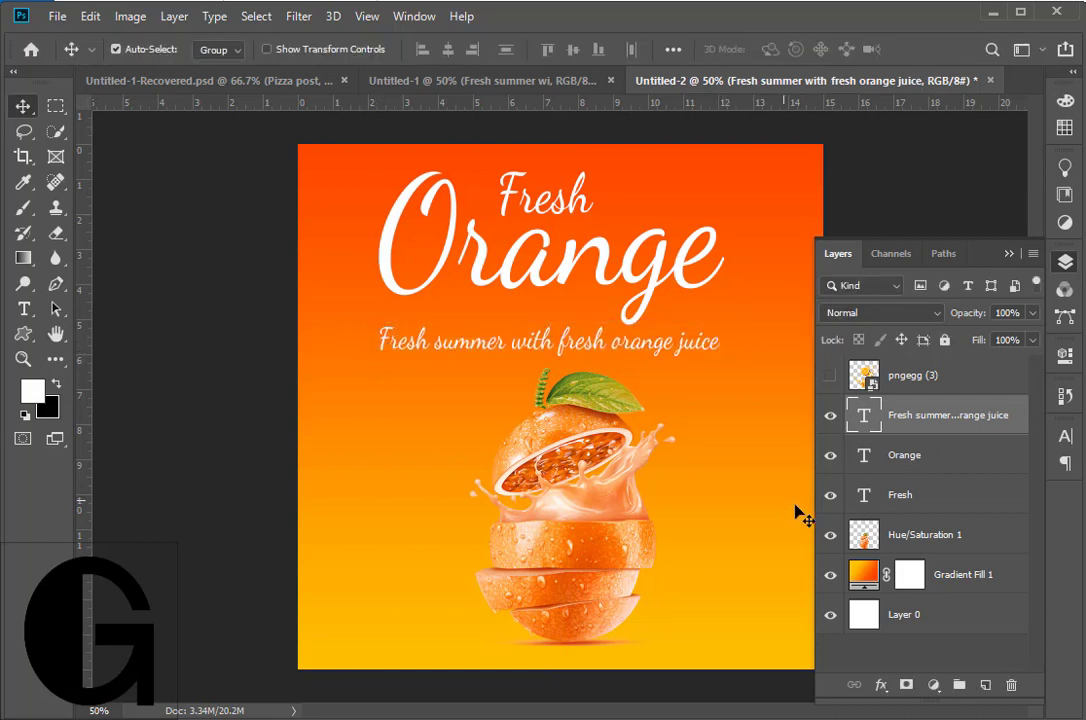
Step: Show the orange-splash image, shrink it to about 59%, rotate it about 39°, and place it lower left
click(830, 375)
click(588, 605)
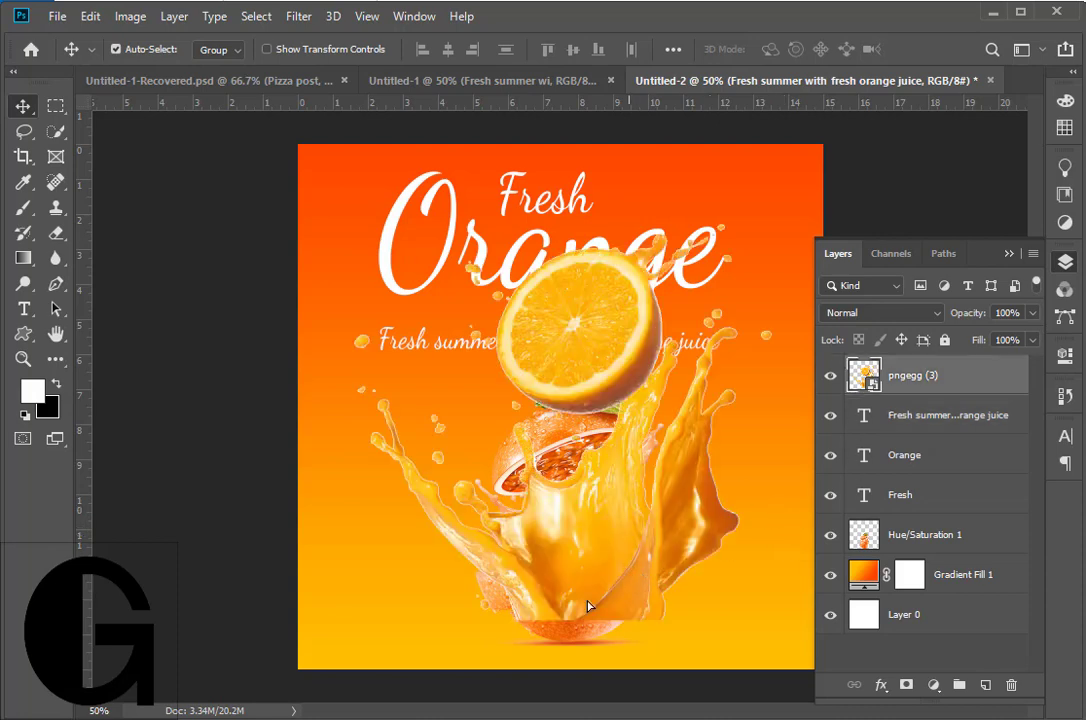
drag(588, 605, 531, 603)
key(ctrl+t)
drag(708, 221, 509, 395)
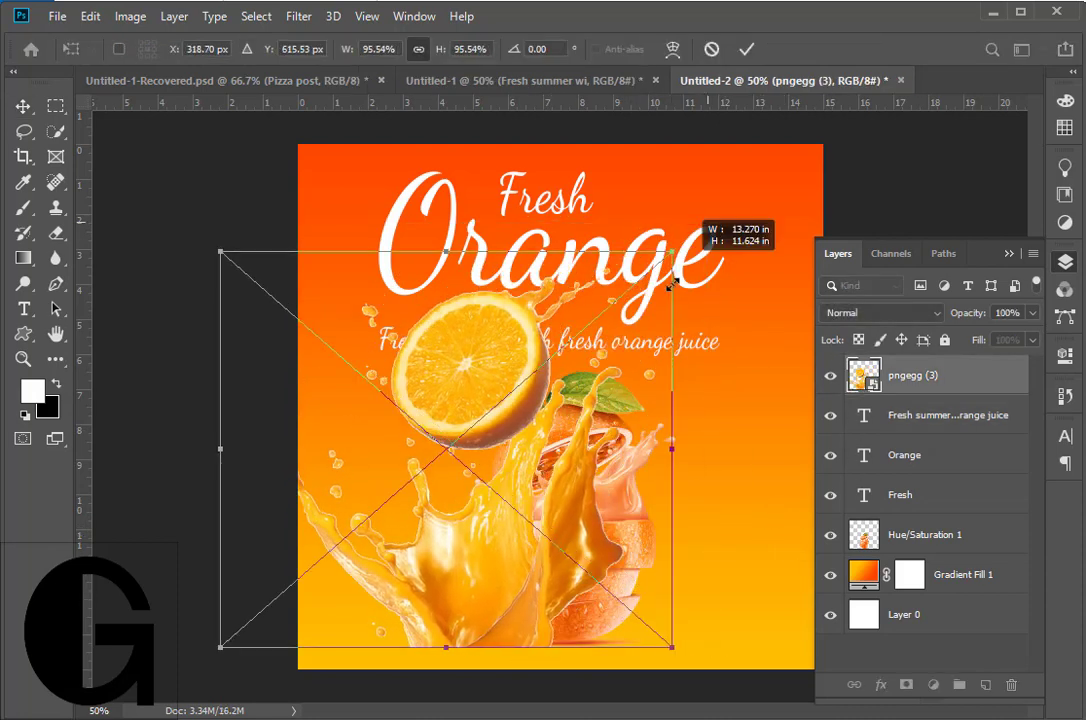
drag(533, 657, 430, 697)
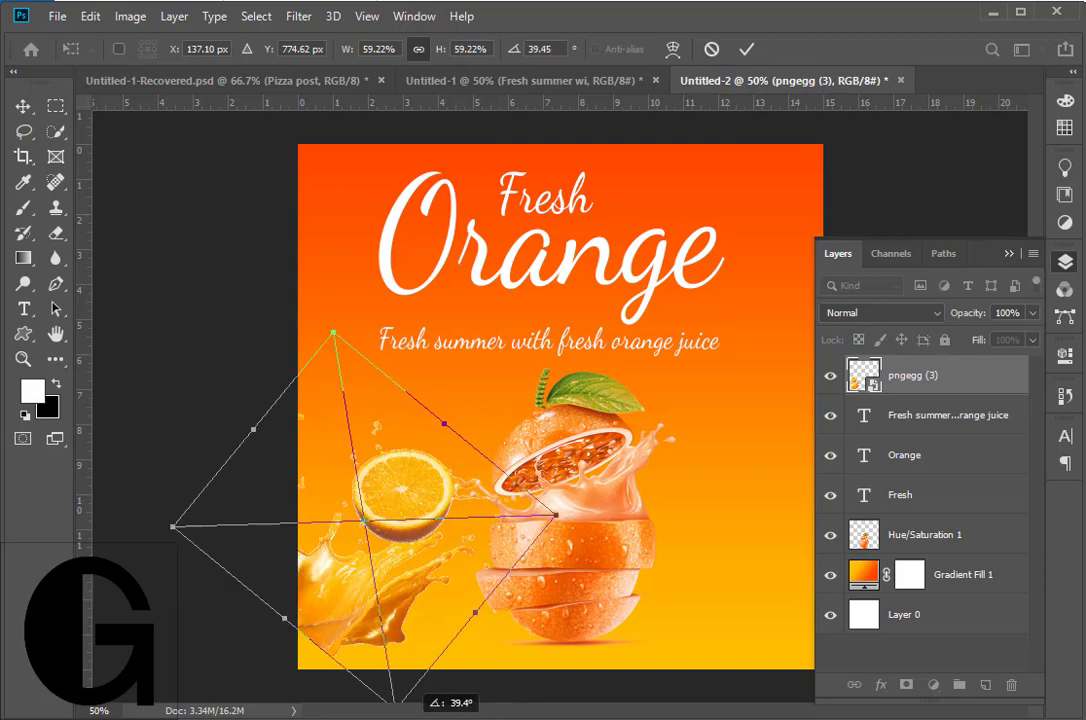
drag(357, 619, 340, 655)
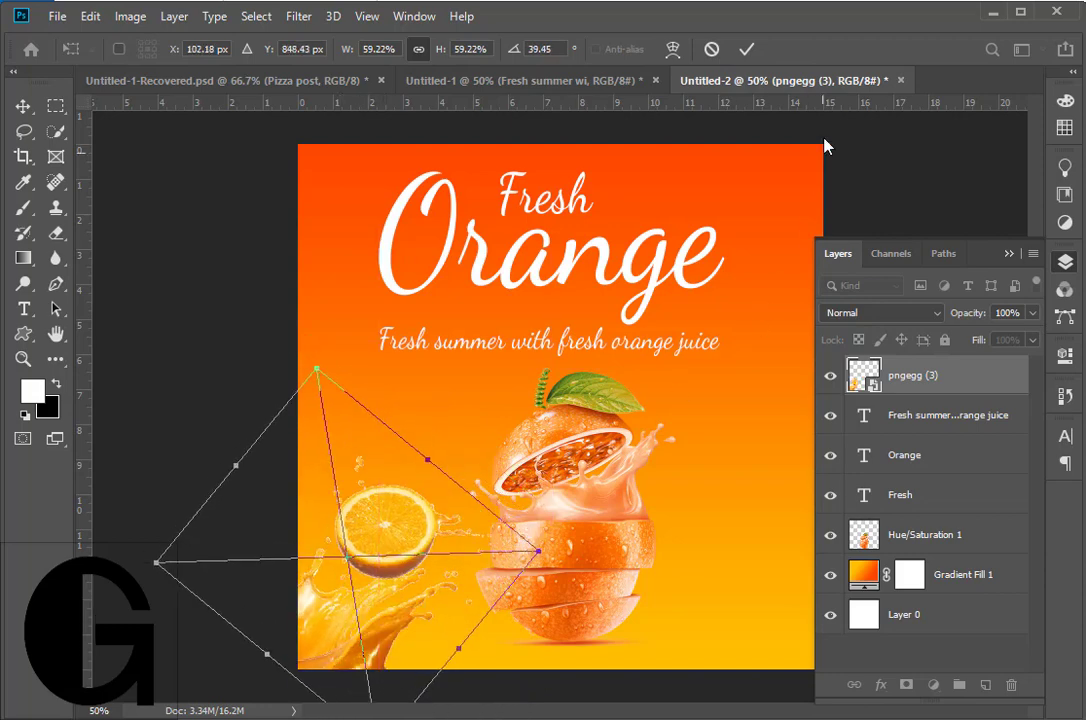
click(748, 49)
Step: Duplicate the pngegg (3) splash, rotate the copy about -37°, and place it lower right
drag(966, 387, 985, 685)
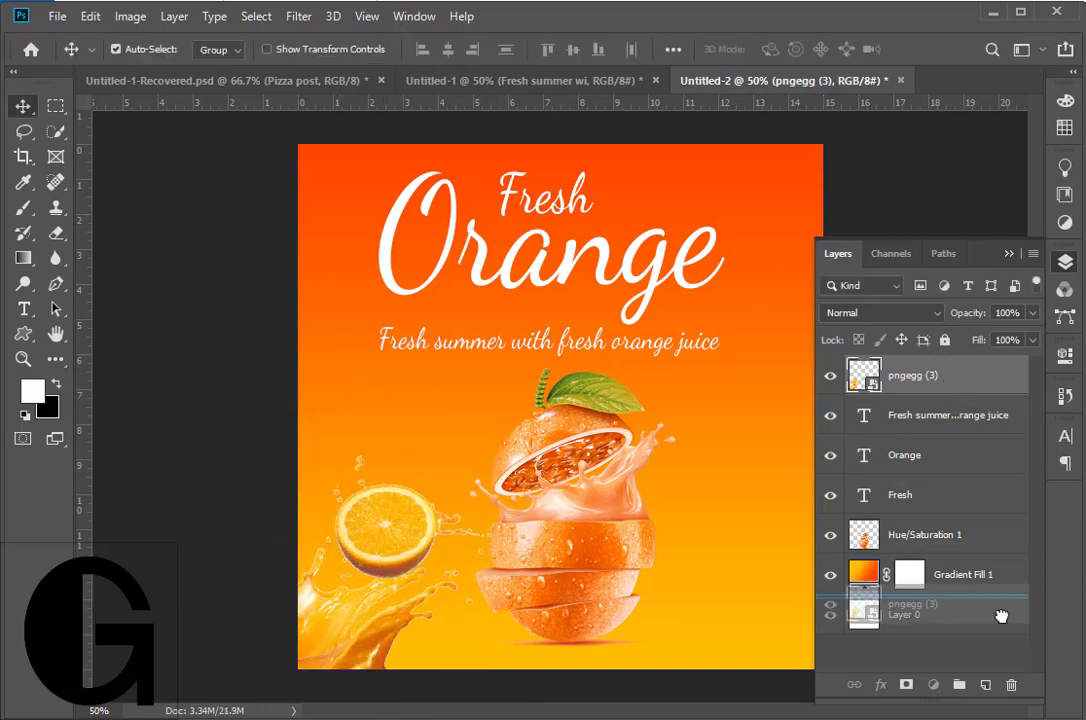
click(1009, 253)
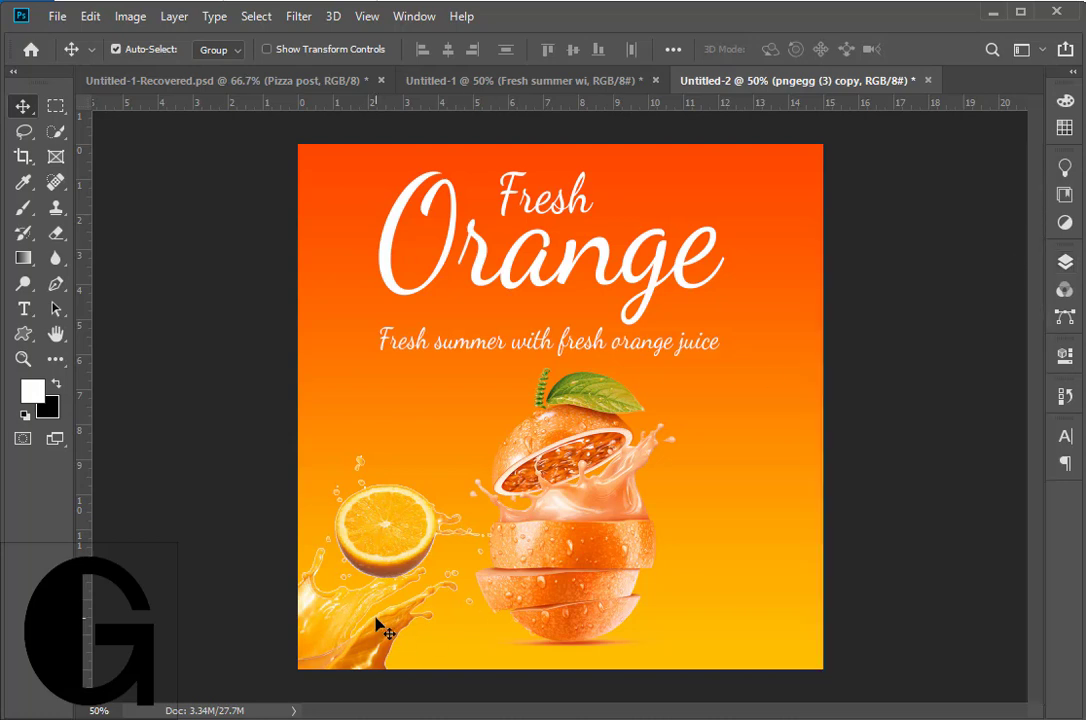
drag(378, 625, 684, 587)
key(ctrl+t)
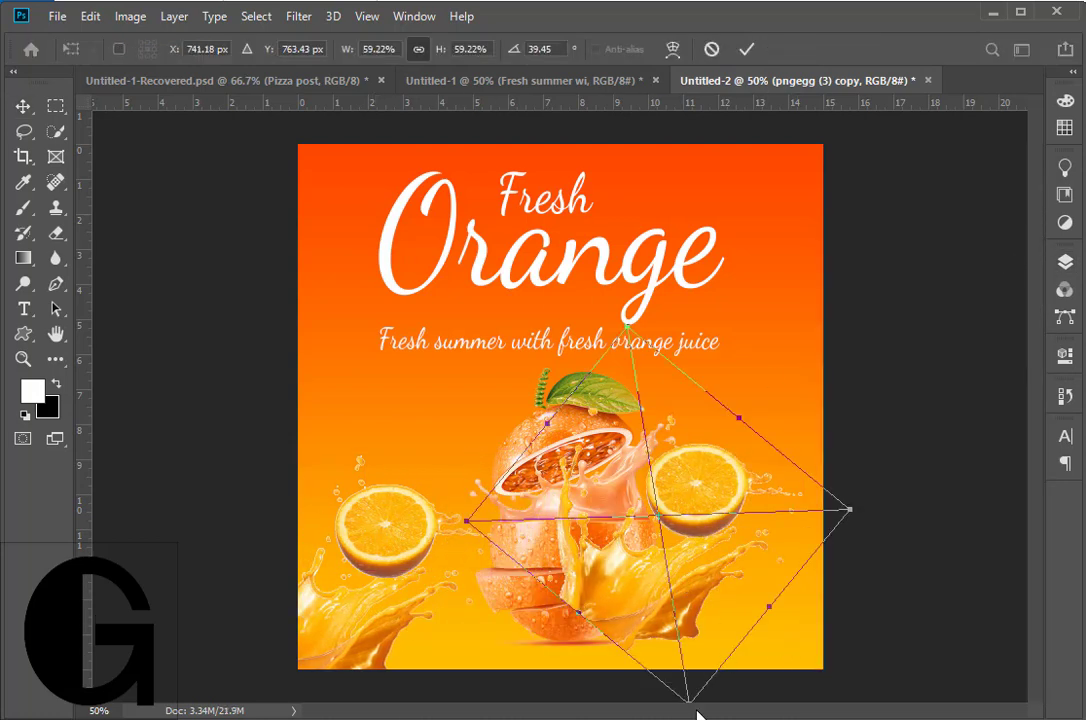
drag(871, 500, 727, 255)
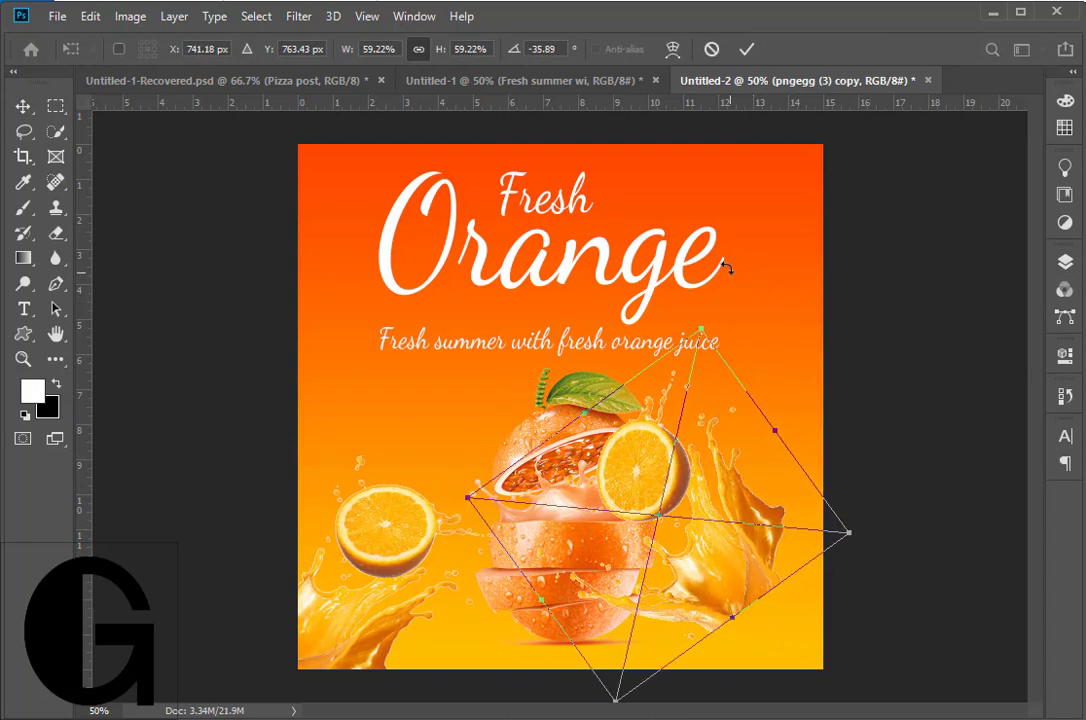
mouse_move(730, 577)
mouse_down()
mouse_move(810, 643)
mouse_move(800, 594)
mouse_up()
click(748, 50)
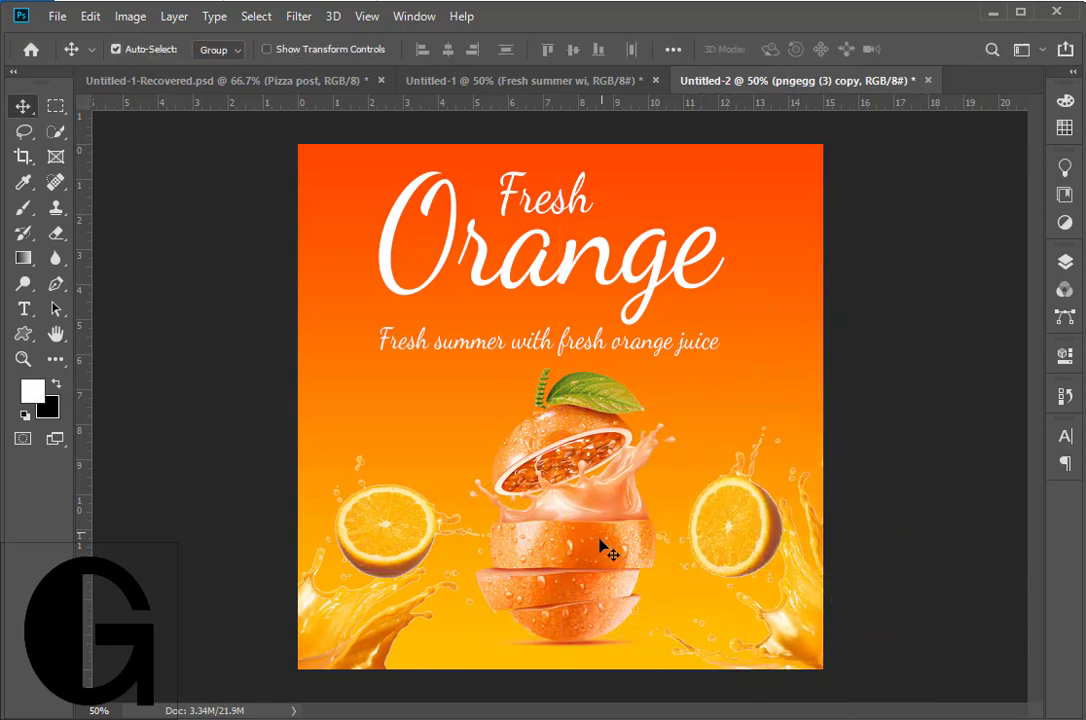
Step: Enlarge the central sliced orange to about 126%, centre it, and nudge the right splash left
drag(600, 547, 587, 549)
key(ctrl+t)
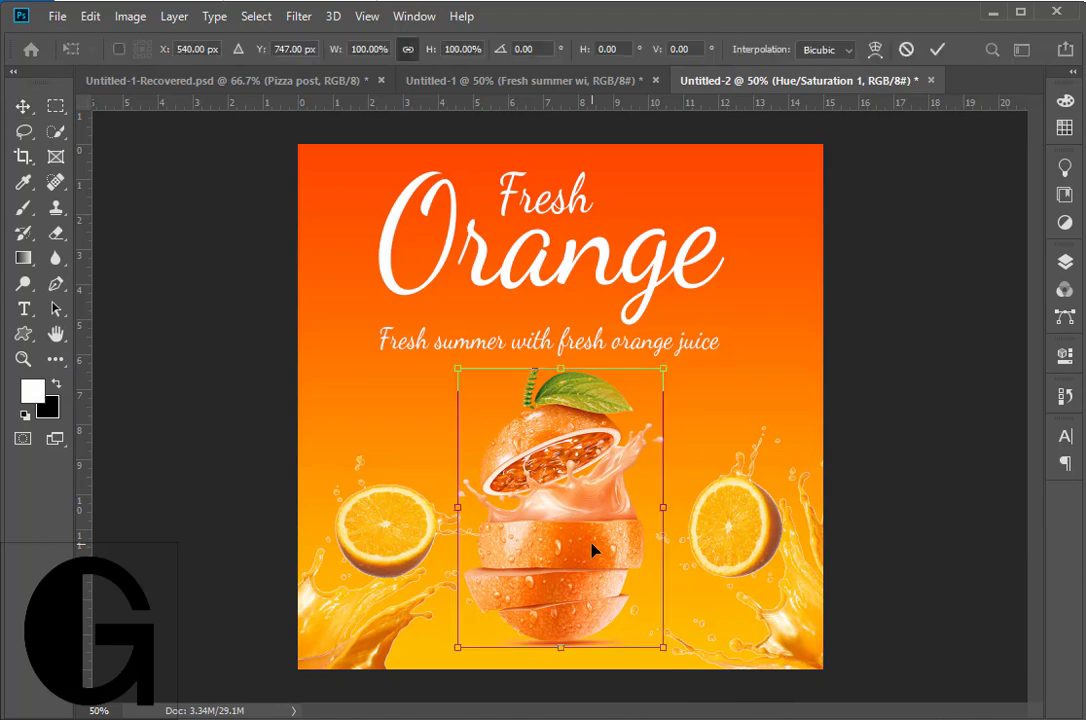
drag(665, 362, 739, 306)
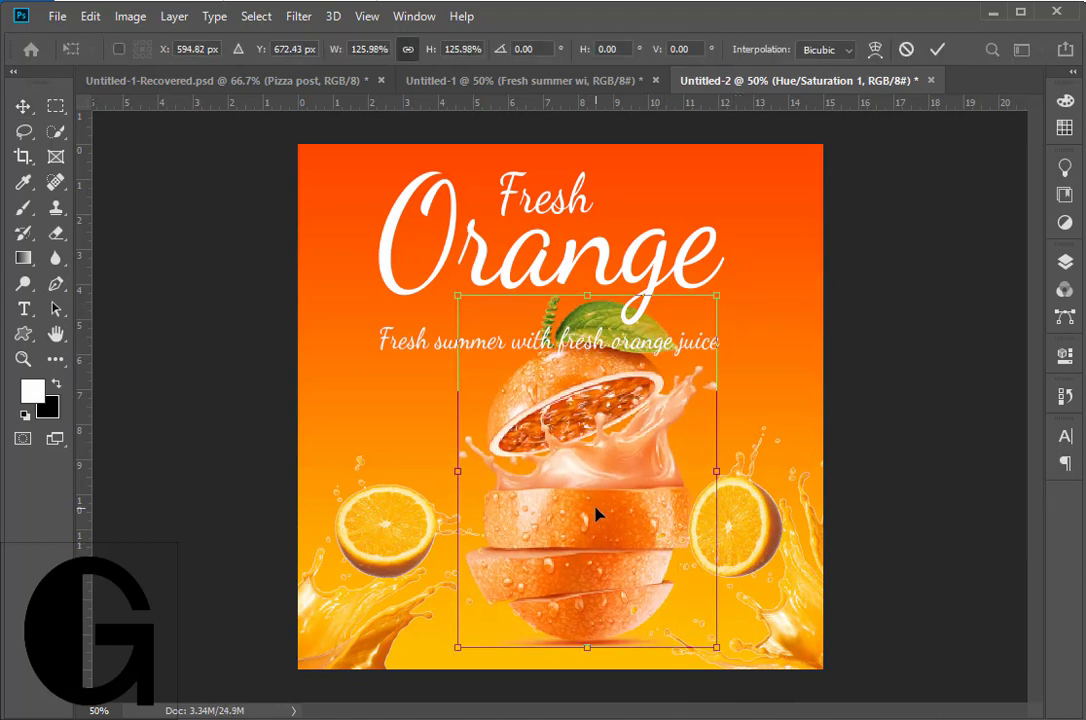
drag(592, 514, 574, 517)
click(937, 49)
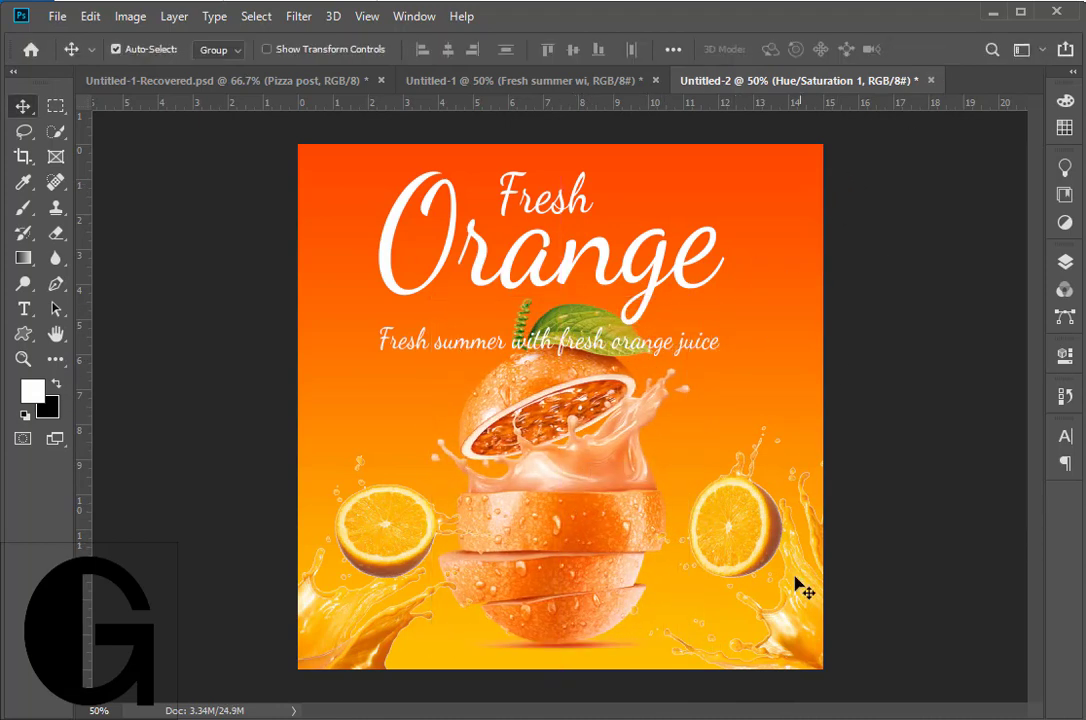
drag(605, 575, 612, 576)
drag(779, 627, 765, 622)
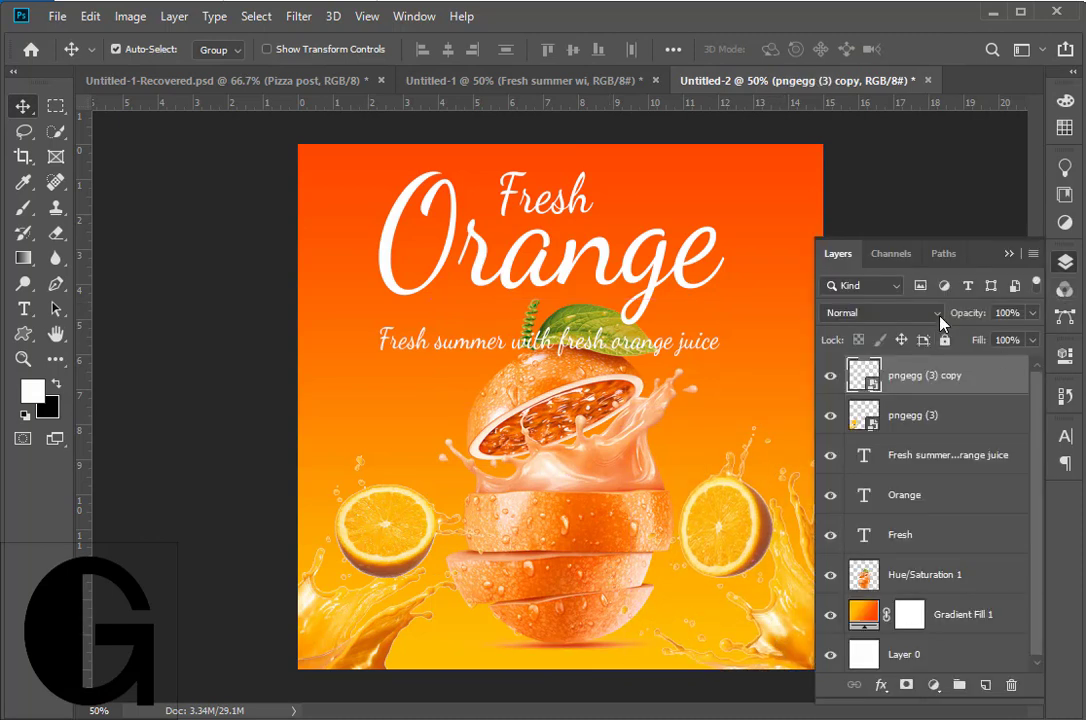
Step: Set both splash layers to Multiply, with 61% opacity on the right and 71% on the left
click(1036, 313)
drag(997, 342, 994, 342)
click(935, 313)
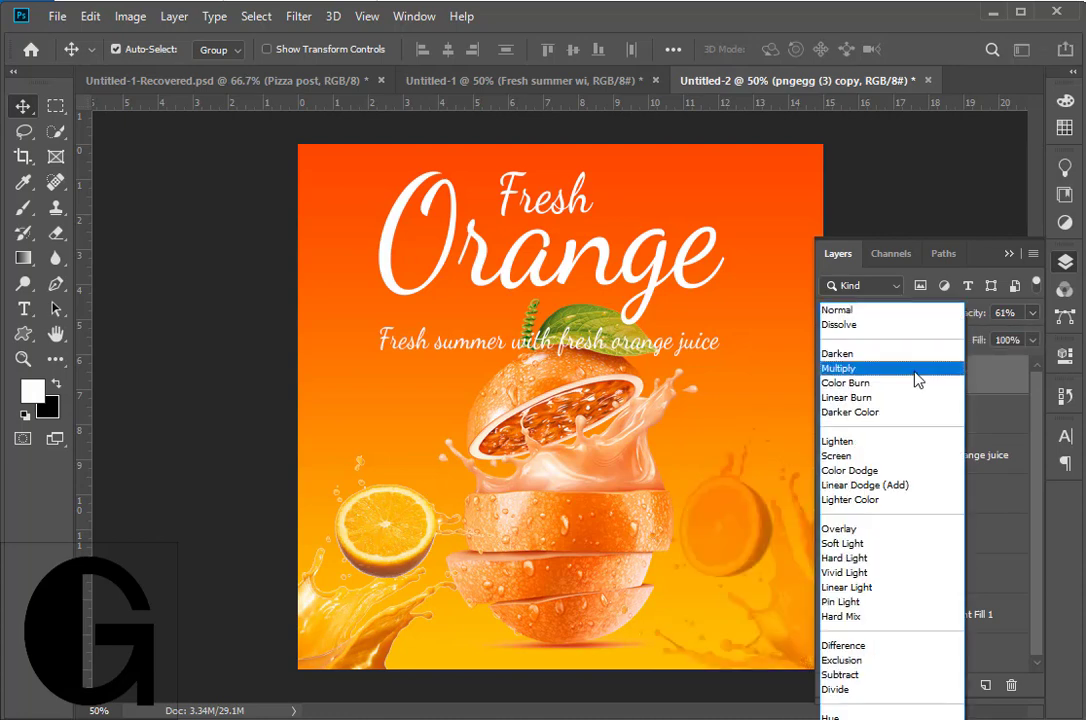
click(917, 368)
drag(380, 645, 370, 637)
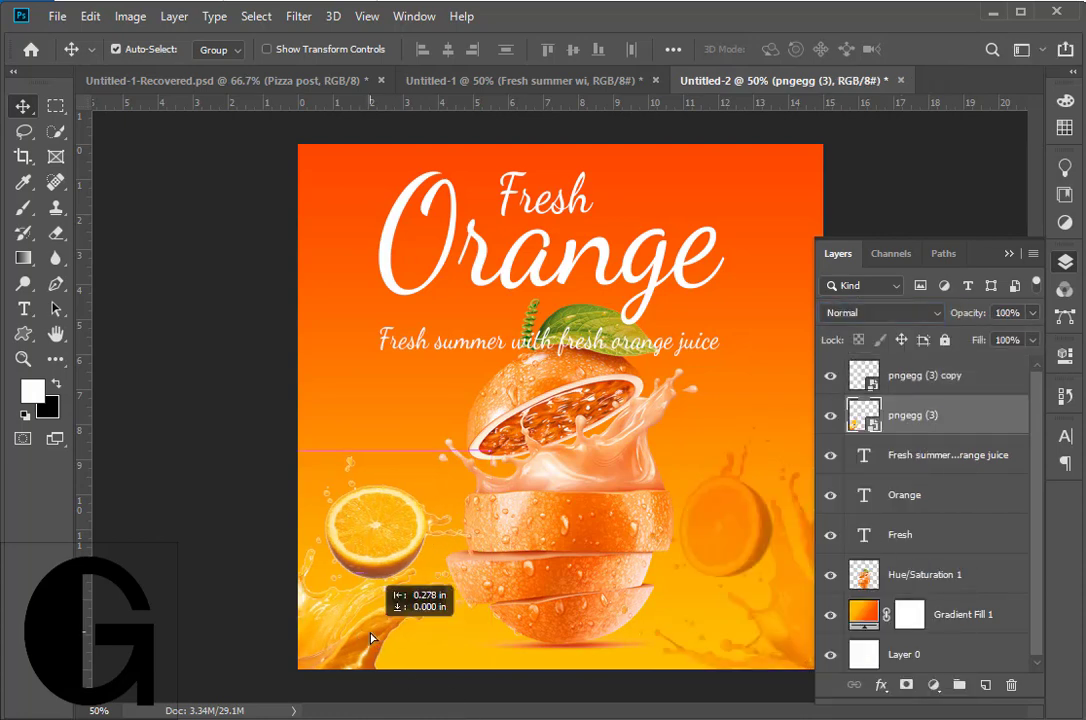
click(880, 313)
click(905, 368)
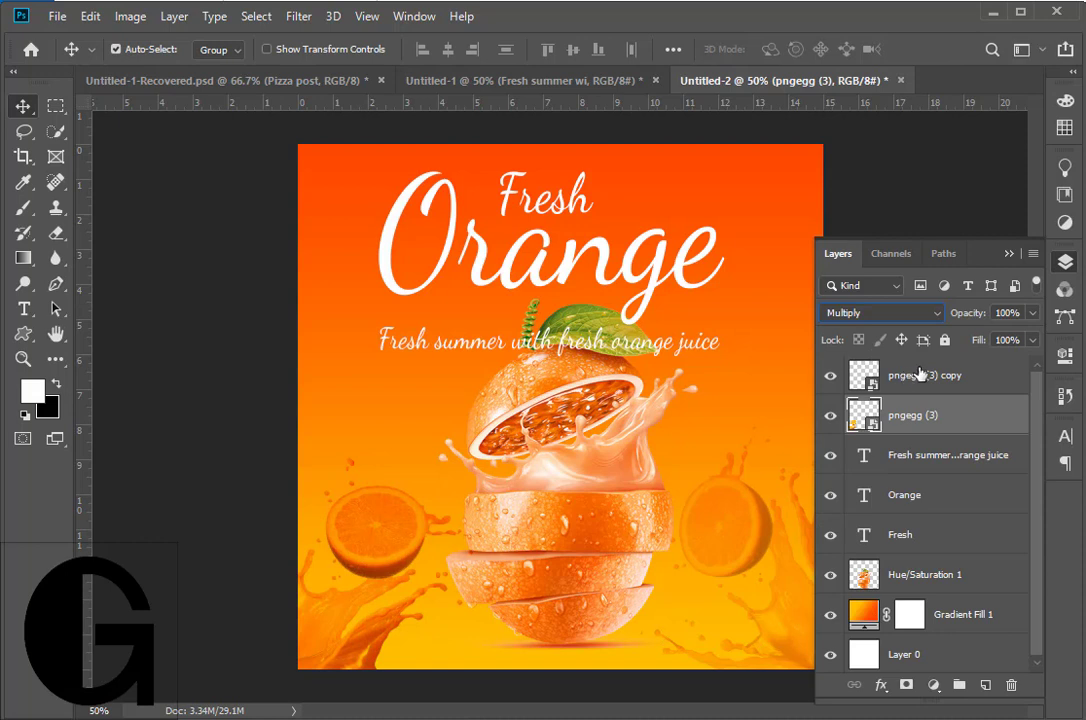
click(1032, 313)
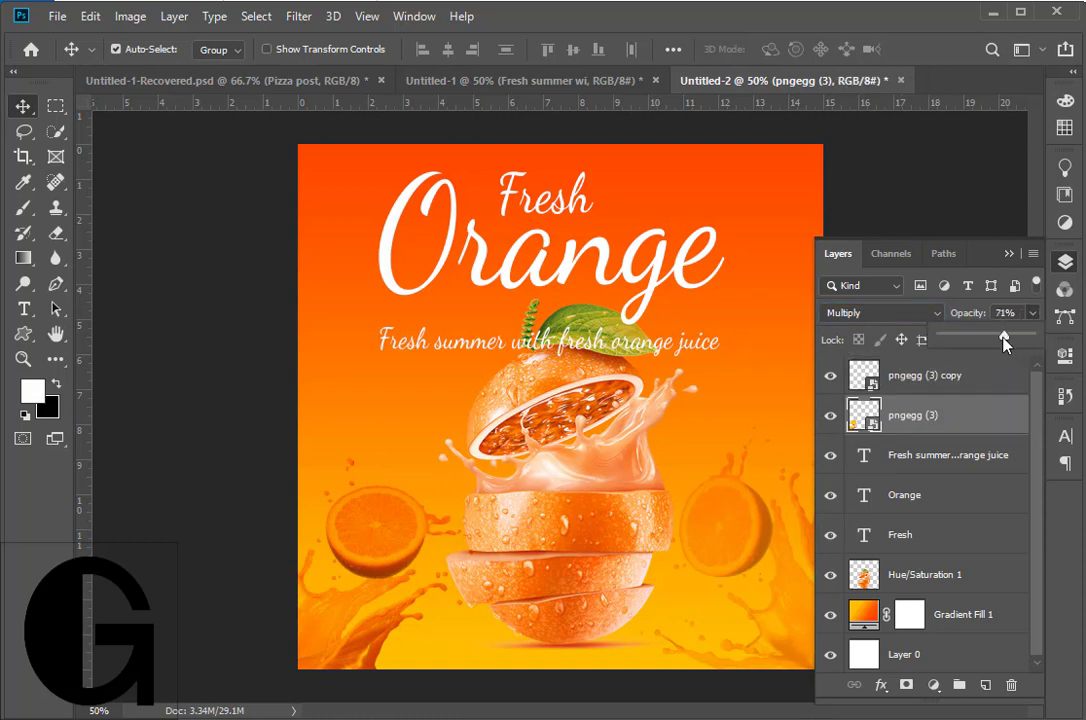
drag(1005, 344, 1013, 341)
click(1009, 253)
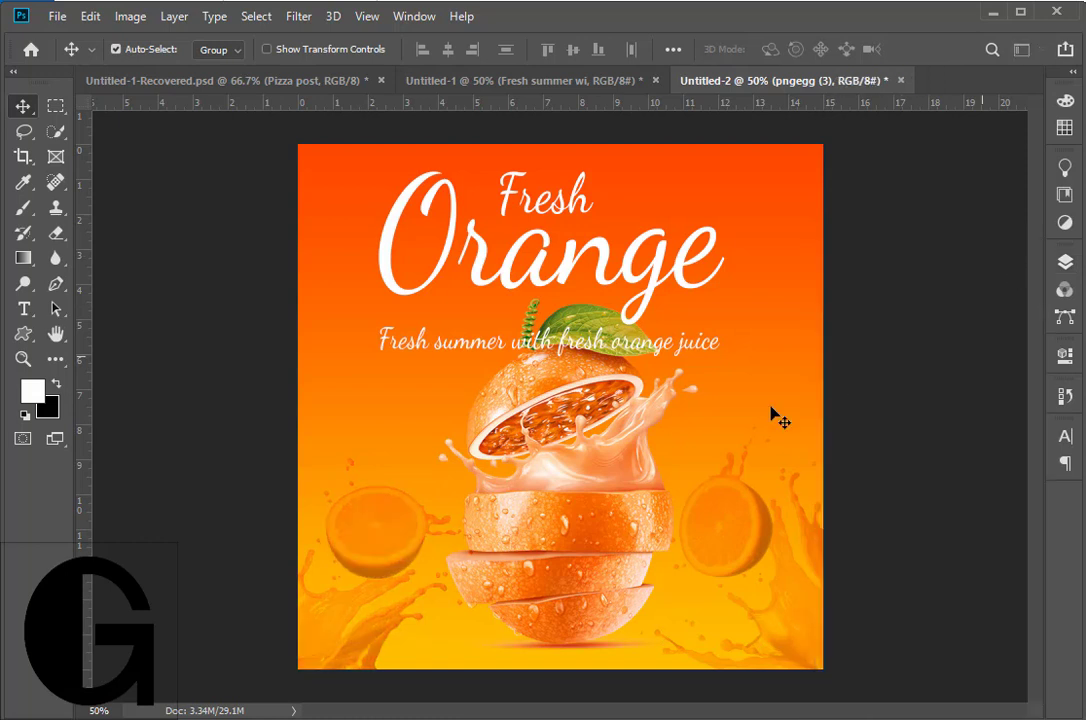
Step: Move the subtitle to the poster's bottom edge and put its layer at the top of the stack
drag(694, 345, 735, 548)
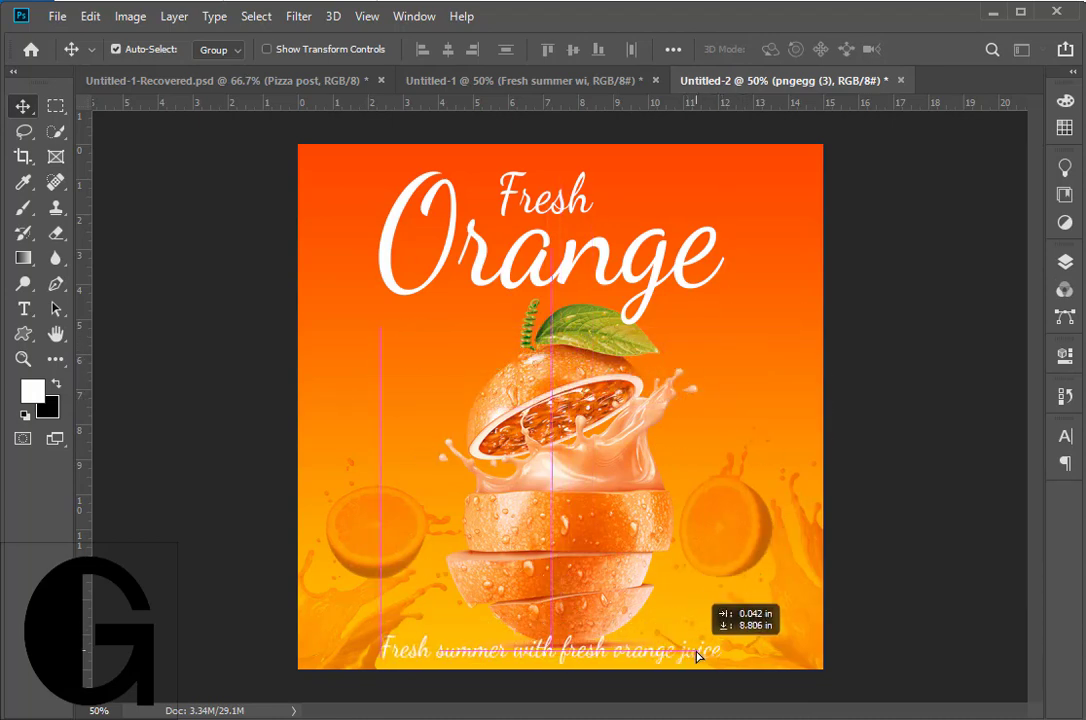
drag(735, 548, 700, 654)
drag(594, 553, 582, 516)
drag(632, 656, 642, 641)
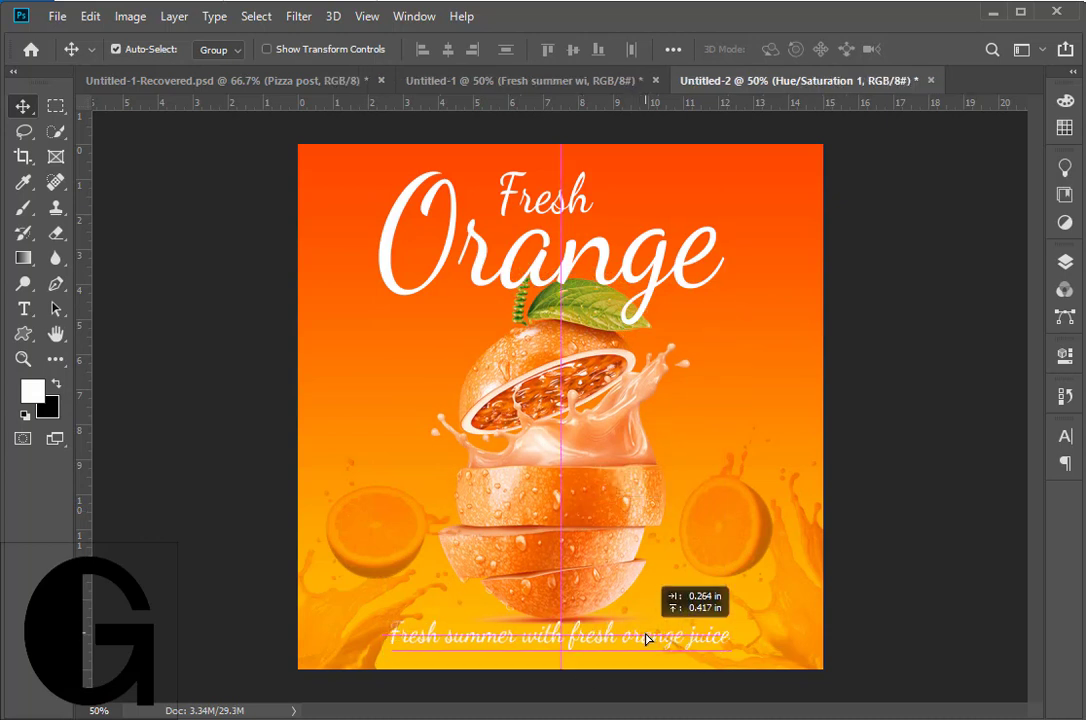
click(1065, 261)
drag(940, 455, 930, 372)
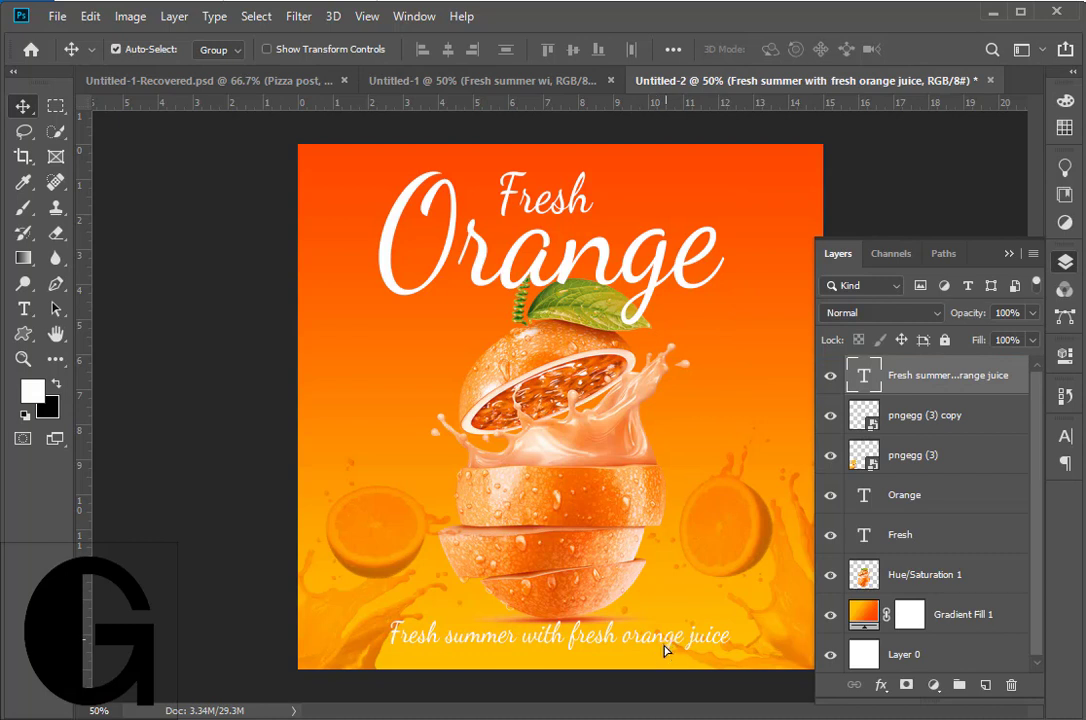
drag(660, 656, 664, 650)
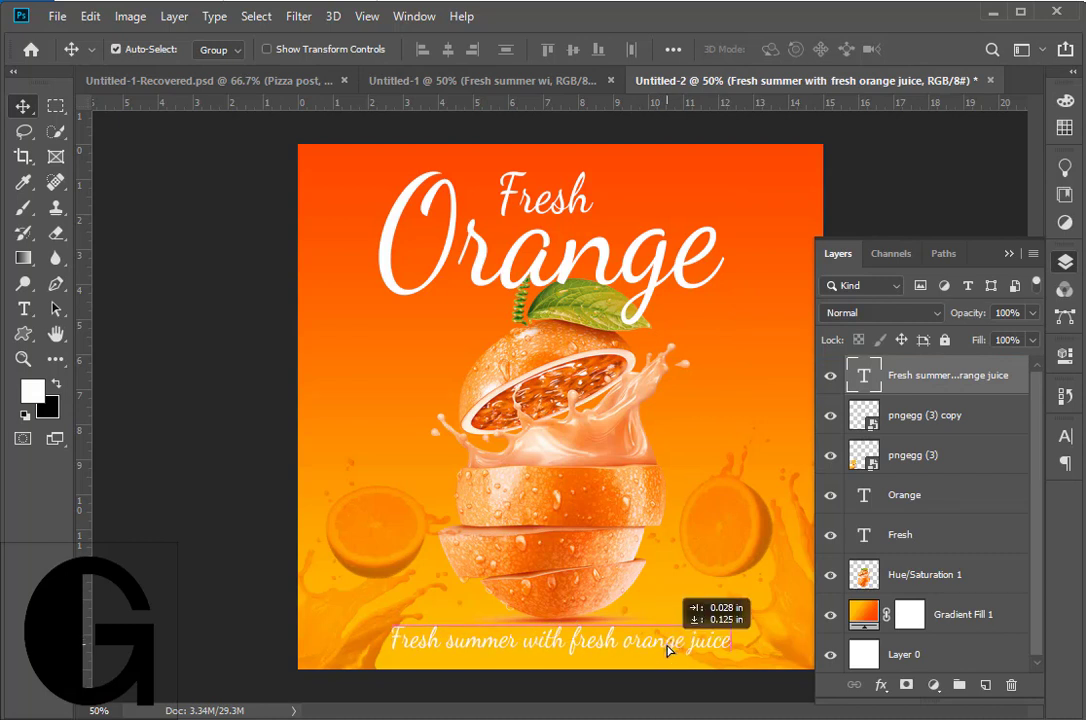
Step: Scale the central sliced orange down to about 88.8% and nudge it slightly down
click(662, 279)
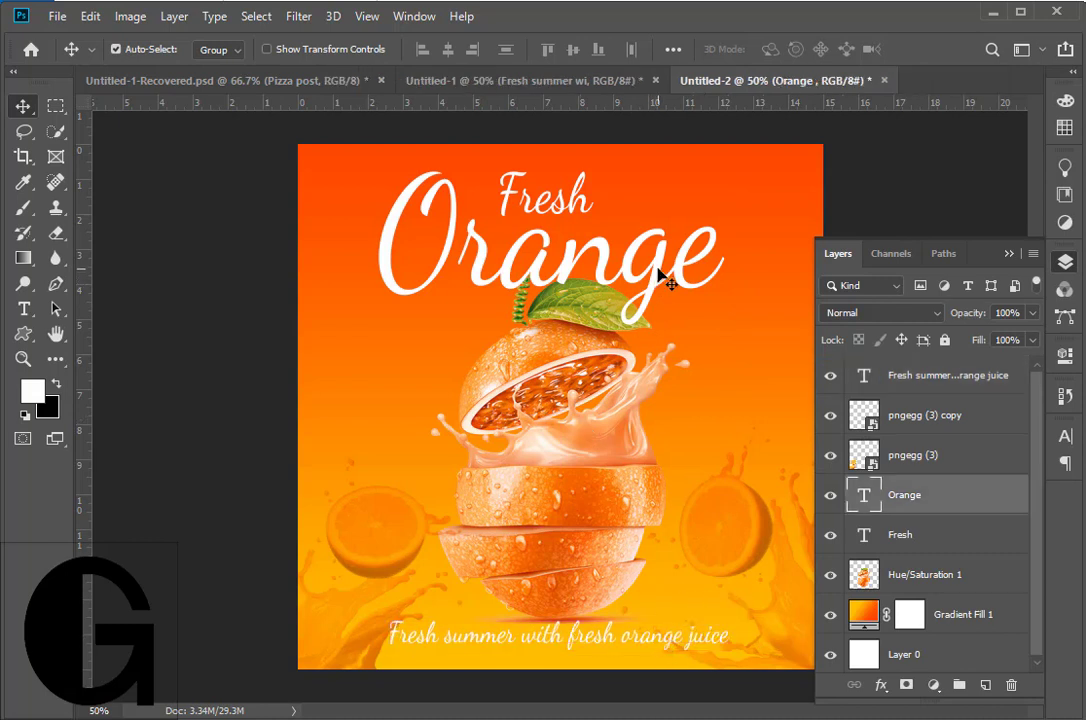
click(586, 376)
key(ctrl+t)
drag(686, 296, 676, 309)
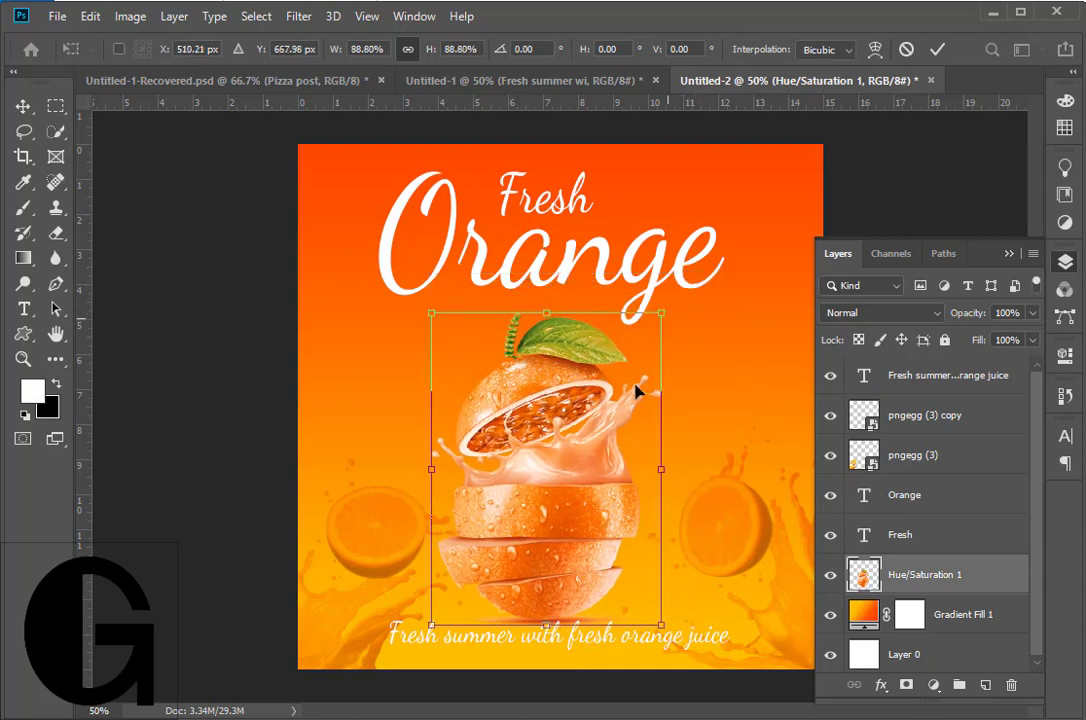
drag(577, 540, 582, 557)
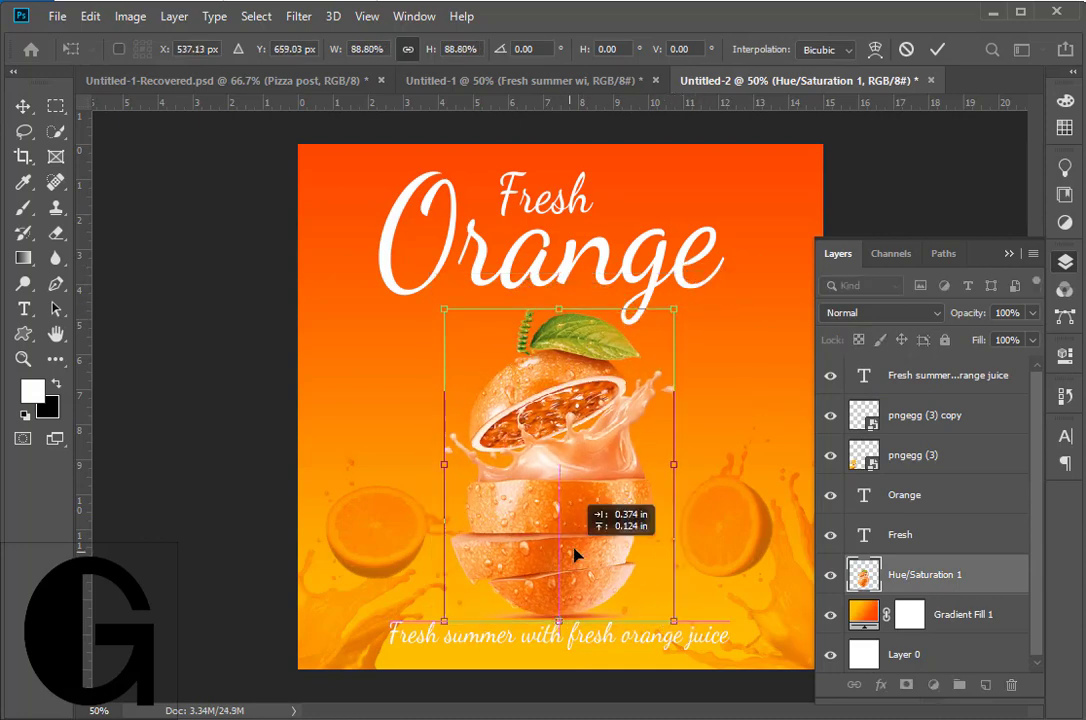
click(939, 52)
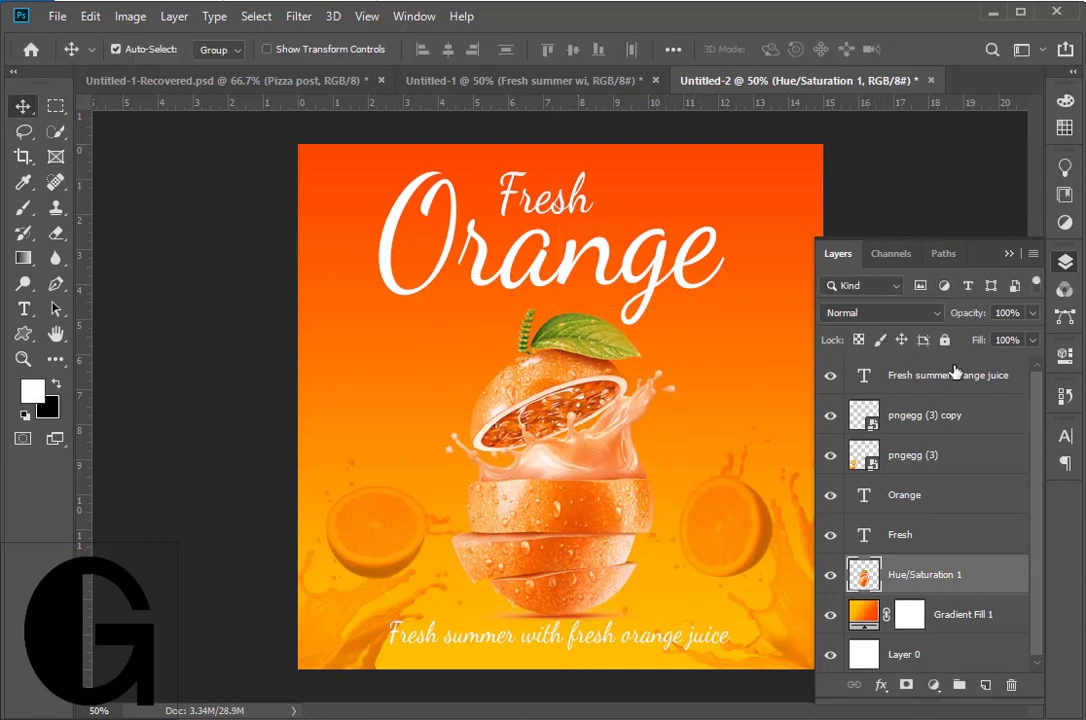
Step: Start a new text layer above the subtitle, set in Roboto Black
click(578, 531)
click(1009, 253)
click(24, 308)
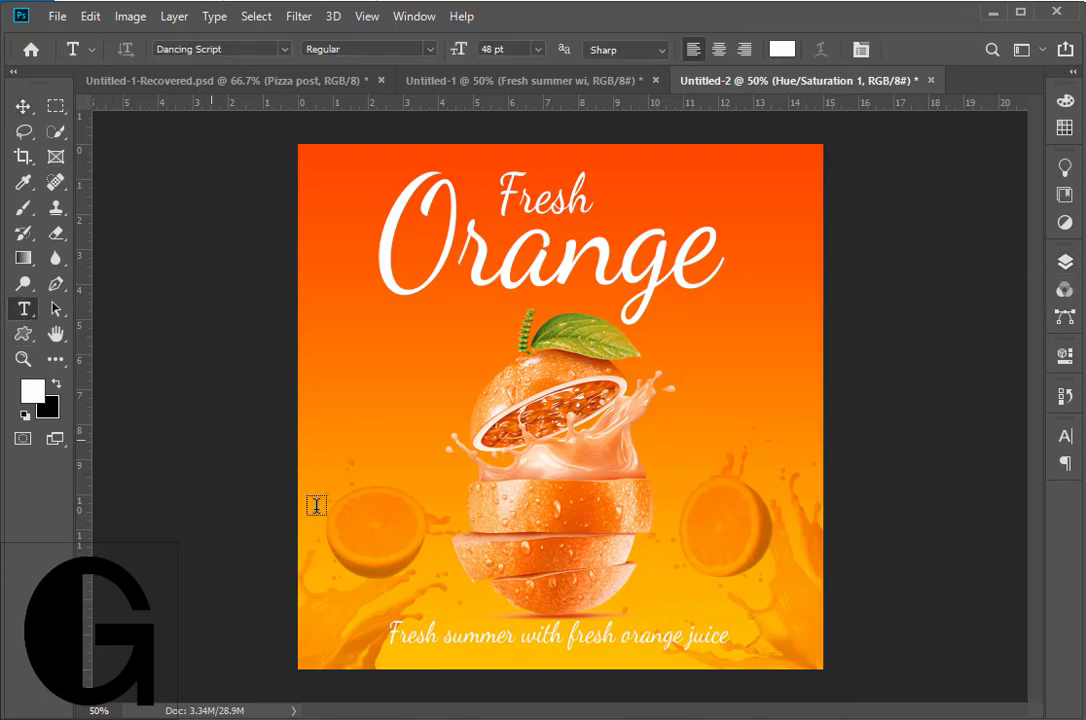
click(636, 606)
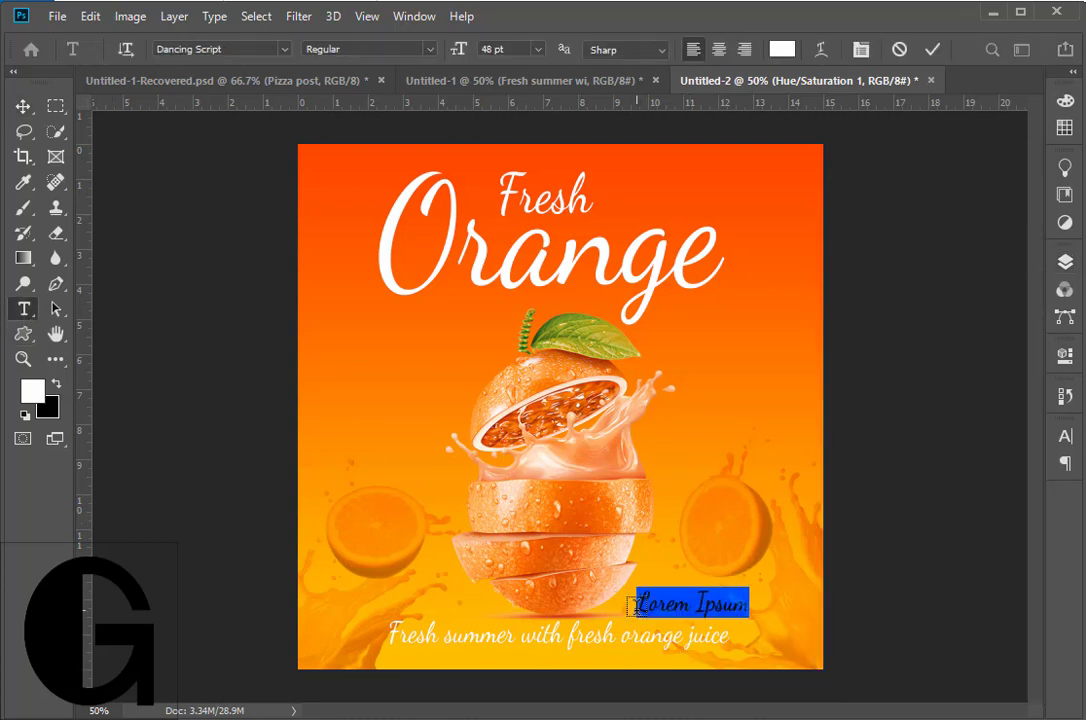
click(284, 50)
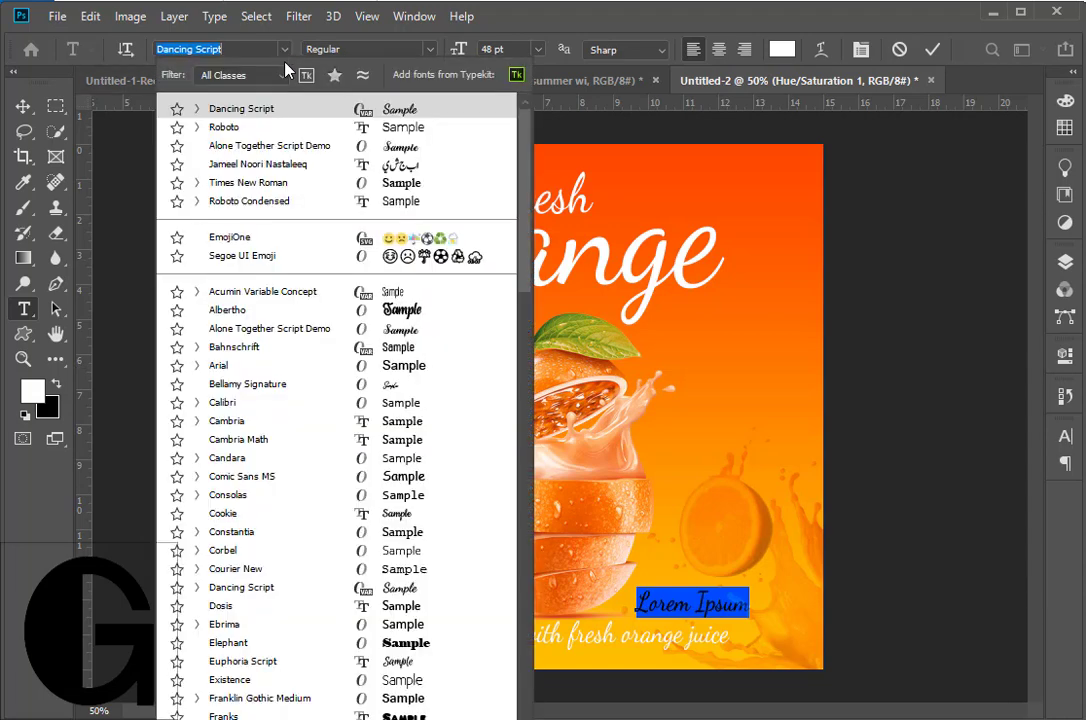
click(275, 128)
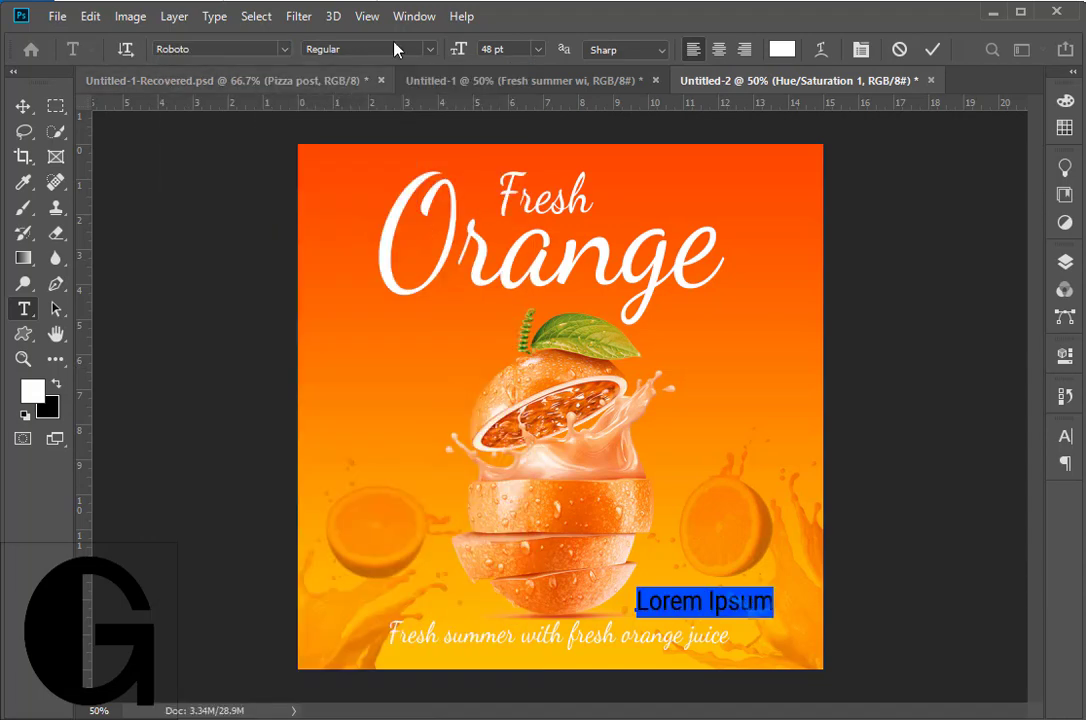
click(363, 48)
click(395, 224)
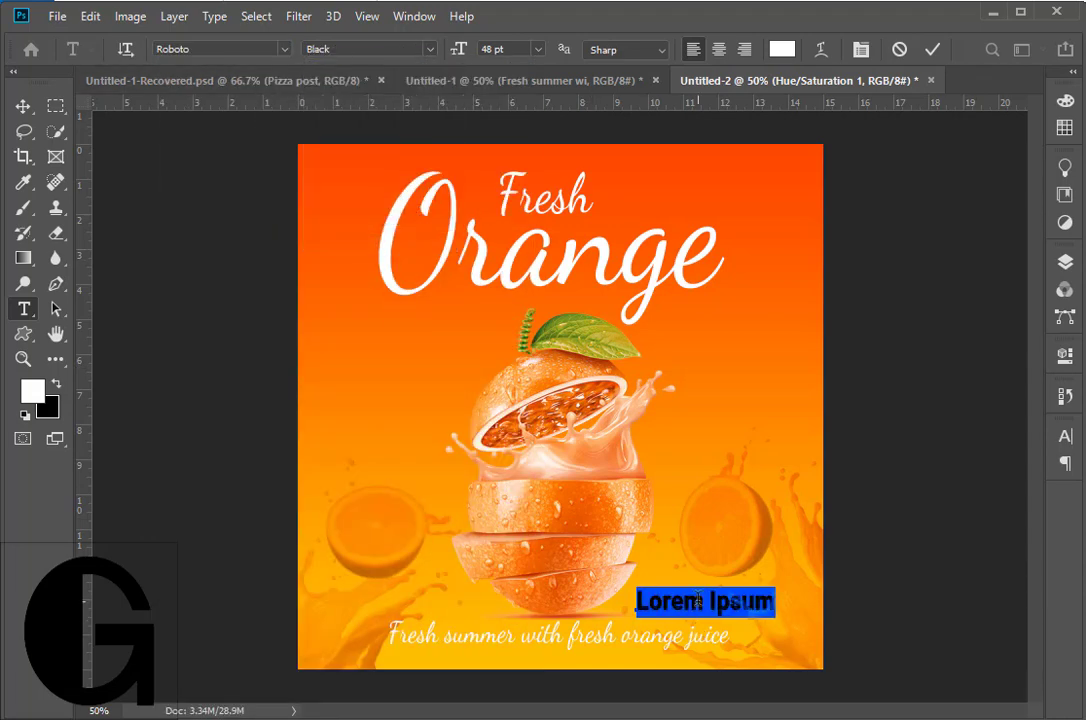
Step: Enter the text 'Order now', commit it and shift it slightly left
text(0)
text(der)
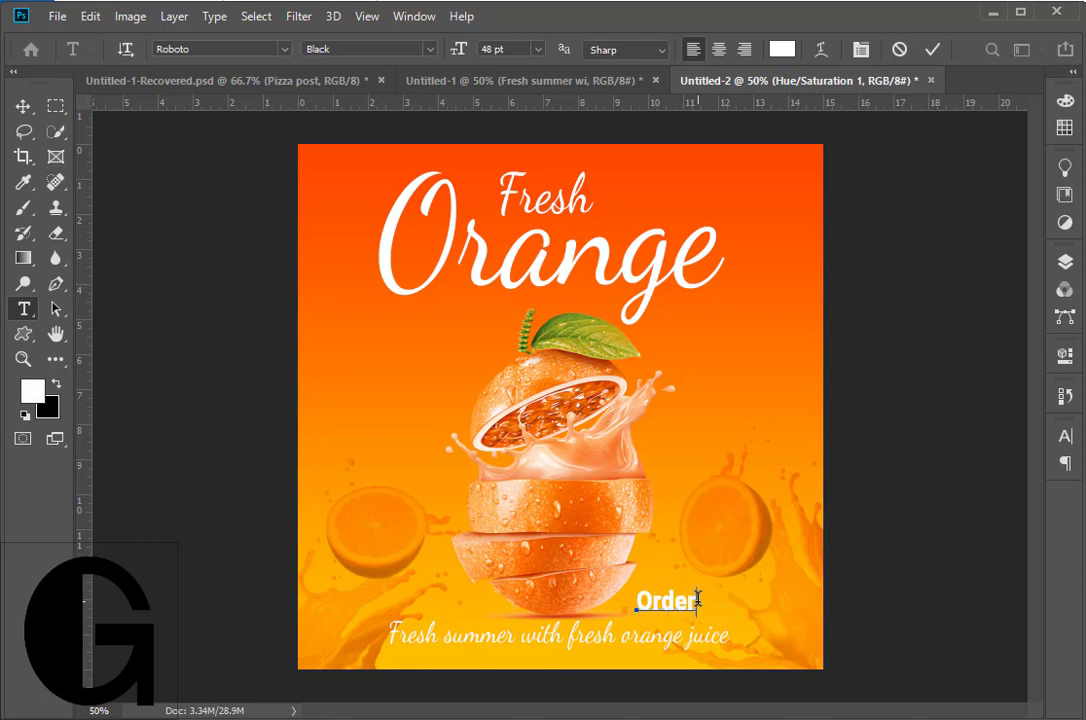
text( now)
click(23, 105)
drag(716, 607, 699, 607)
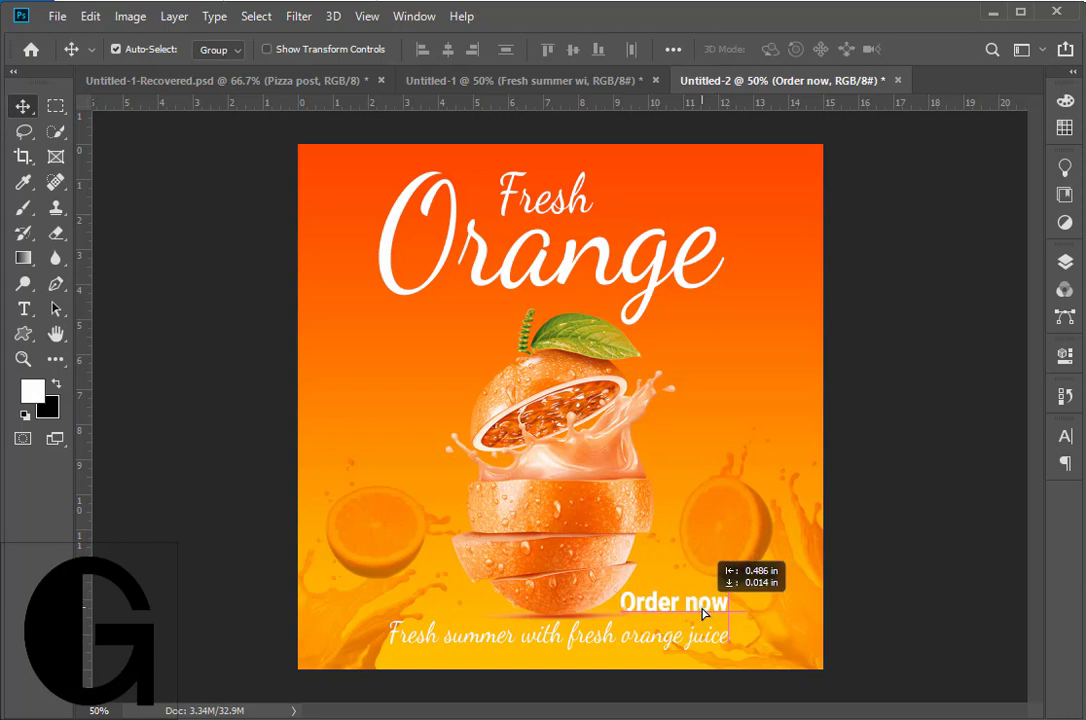